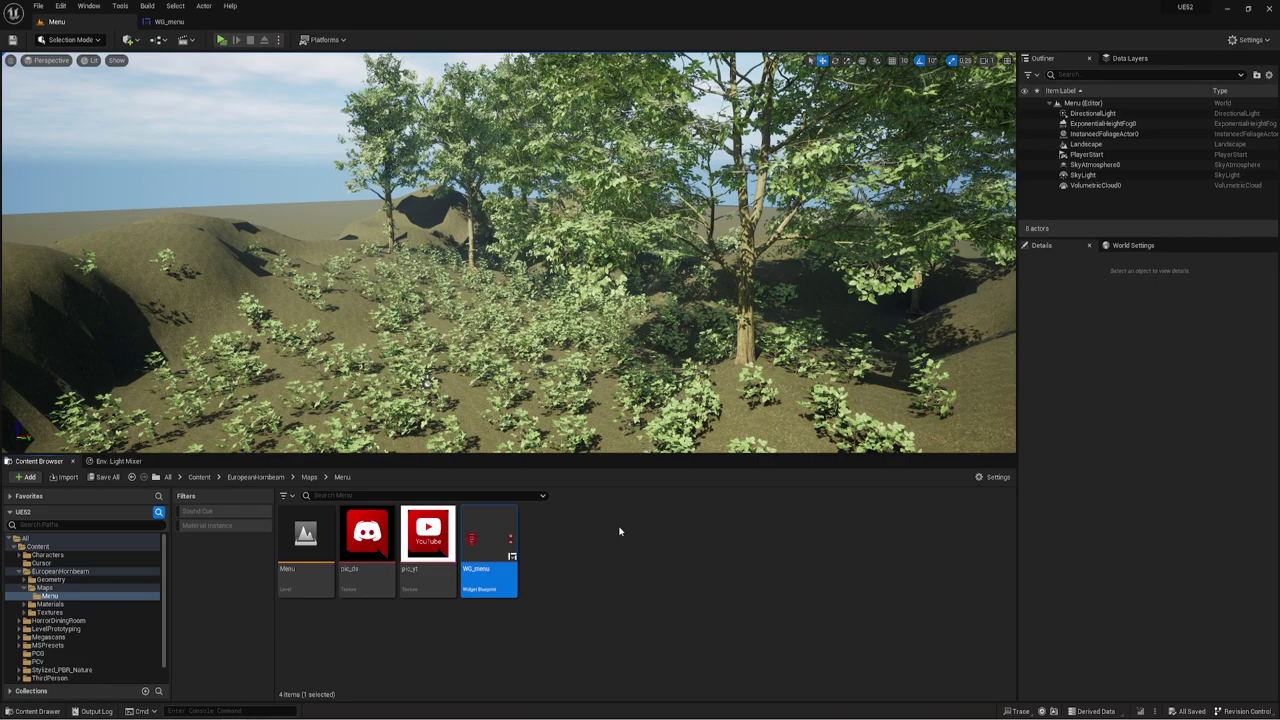
Step: Open WG_menu in the Designer, showing five menu buttons plus YouTube and Discord icon buttons
{"action": "left_click", "coordinate": [176, 20]}
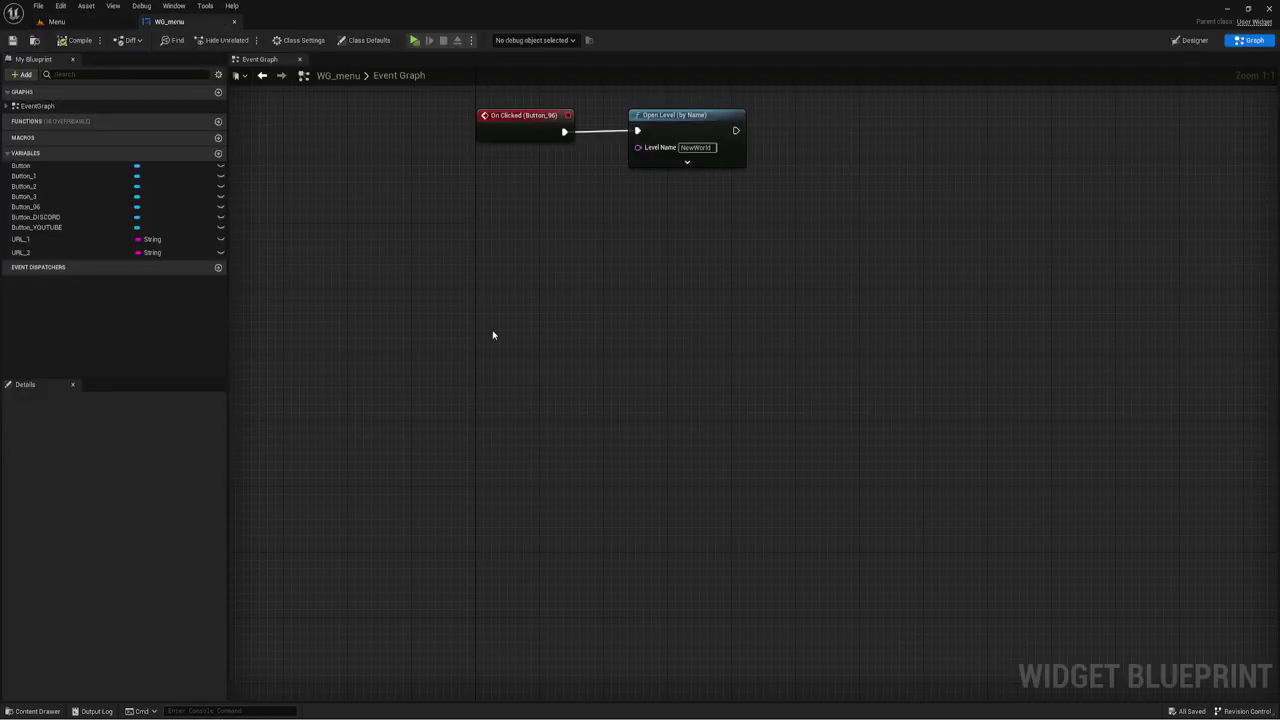
{"action": "left_click", "coordinate": [1192, 40]}
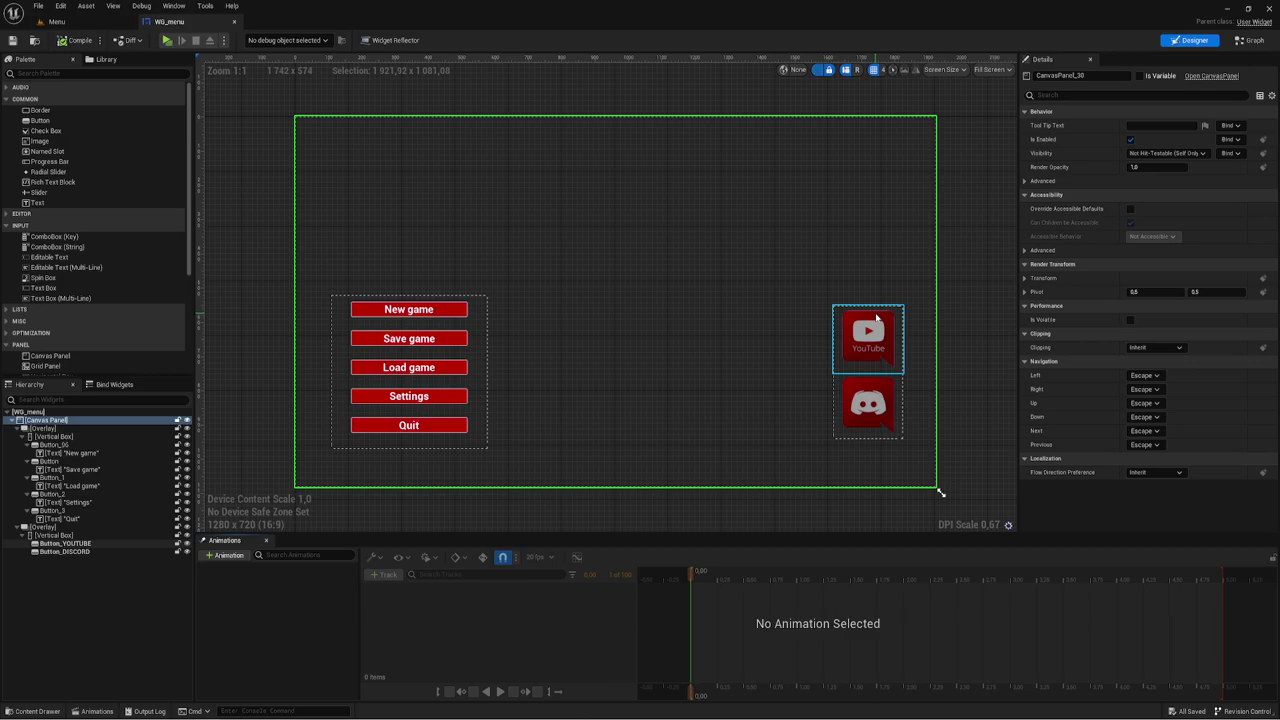
Step: Select Button_YOUTUBE and add its On Clicked event node to the Event Graph
{"action": "left_click", "coordinate": [65, 543]}
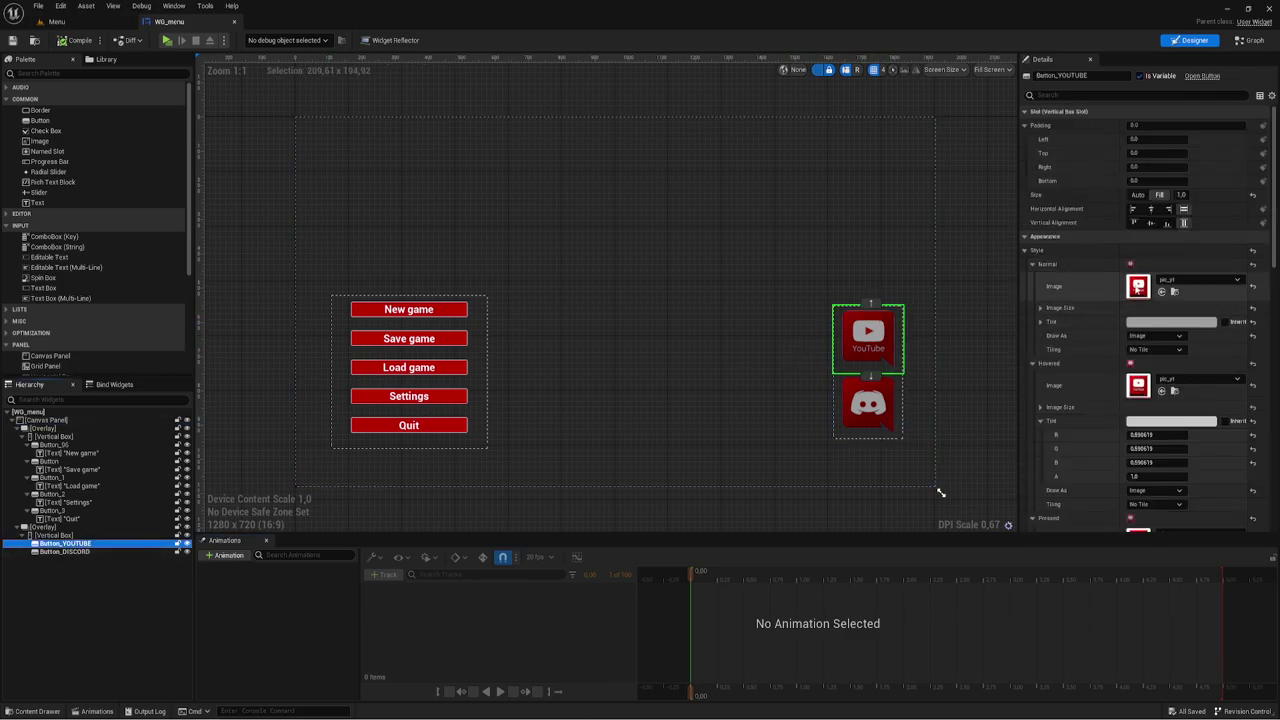
{"action": "left_click", "coordinate": [763, 389]}
{"action": "left_click", "coordinate": [880, 347]}
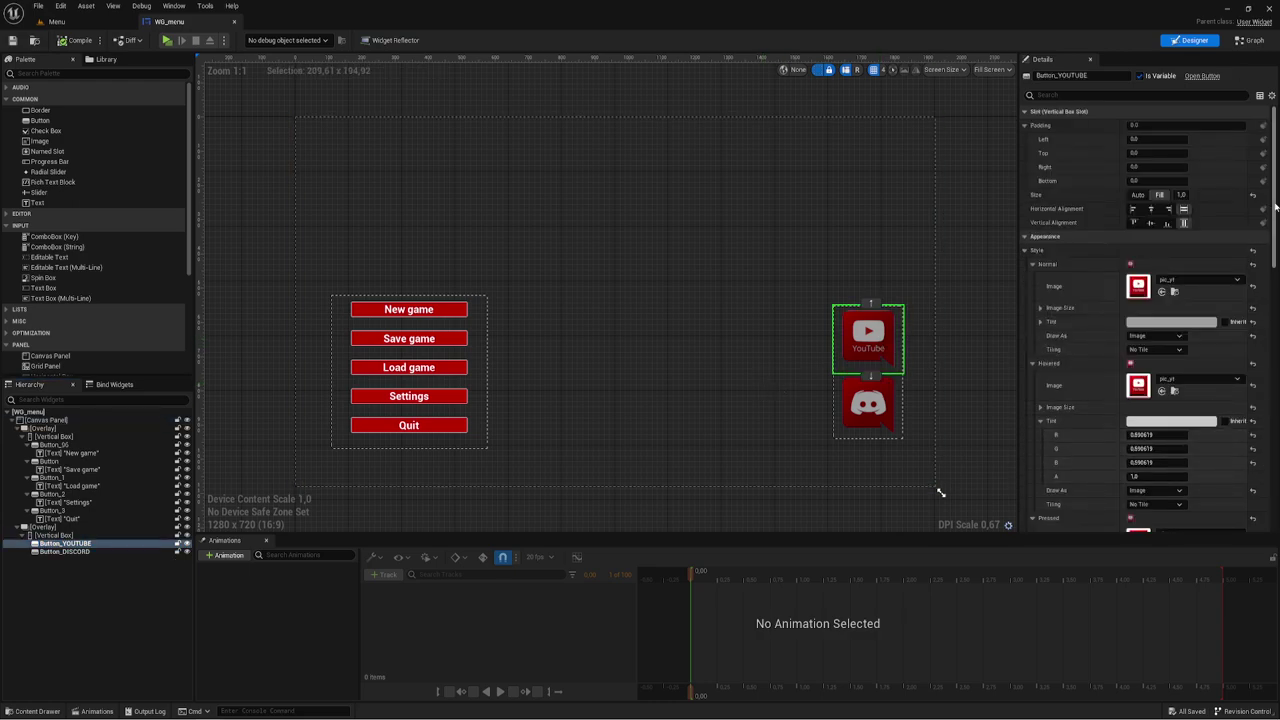
{"action": "left_click_drag", "start_coordinate": [1276, 203], "coordinate": [1276, 460]}
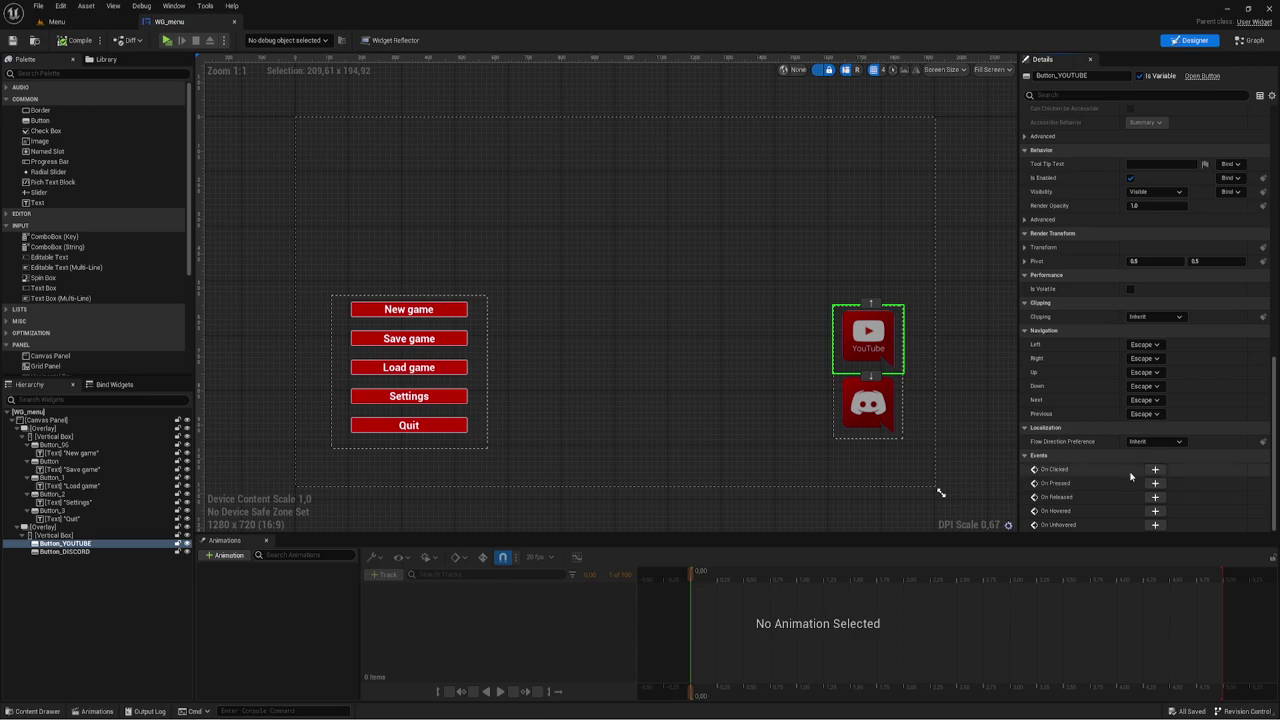
{"action": "left_click", "coordinate": [1156, 473]}
{"action": "mouse_move", "coordinate": [960, 386]}
{"action": "right_mouse_down"}
{"action": "mouse_move", "coordinate": [715, 393]}
{"action": "mouse_move", "coordinate": [724, 403]}
{"action": "right_mouse_up"}
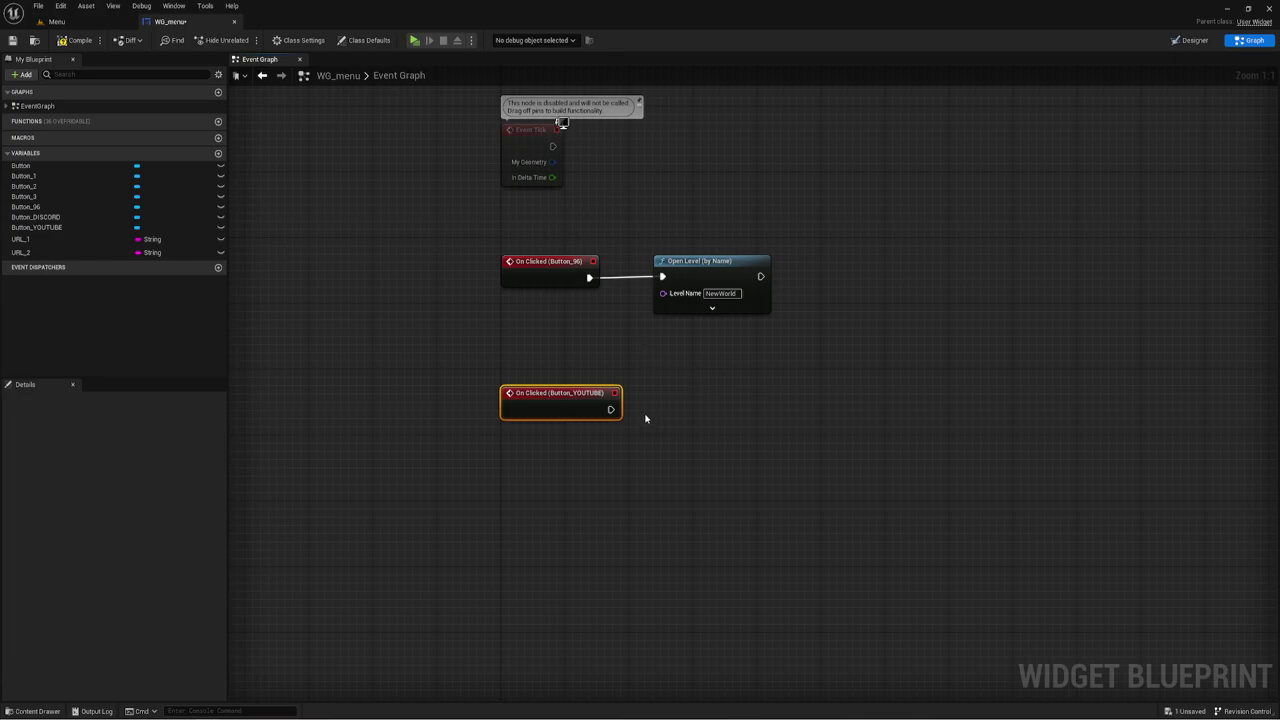
Step: Add a Launch URL node driven by the YouTube On Clicked event
{"action": "left_click_drag", "start_coordinate": [611, 409], "coordinate": [706, 414]}
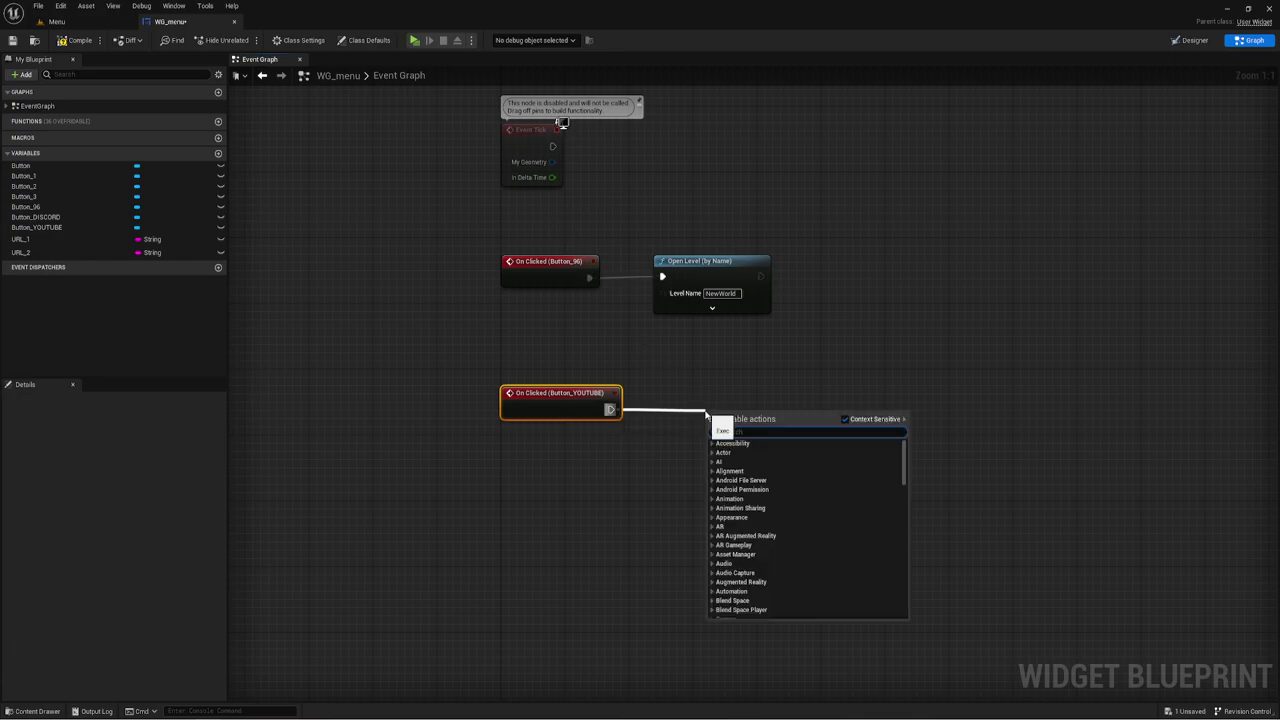
{"action": "type", "text": "launc"}
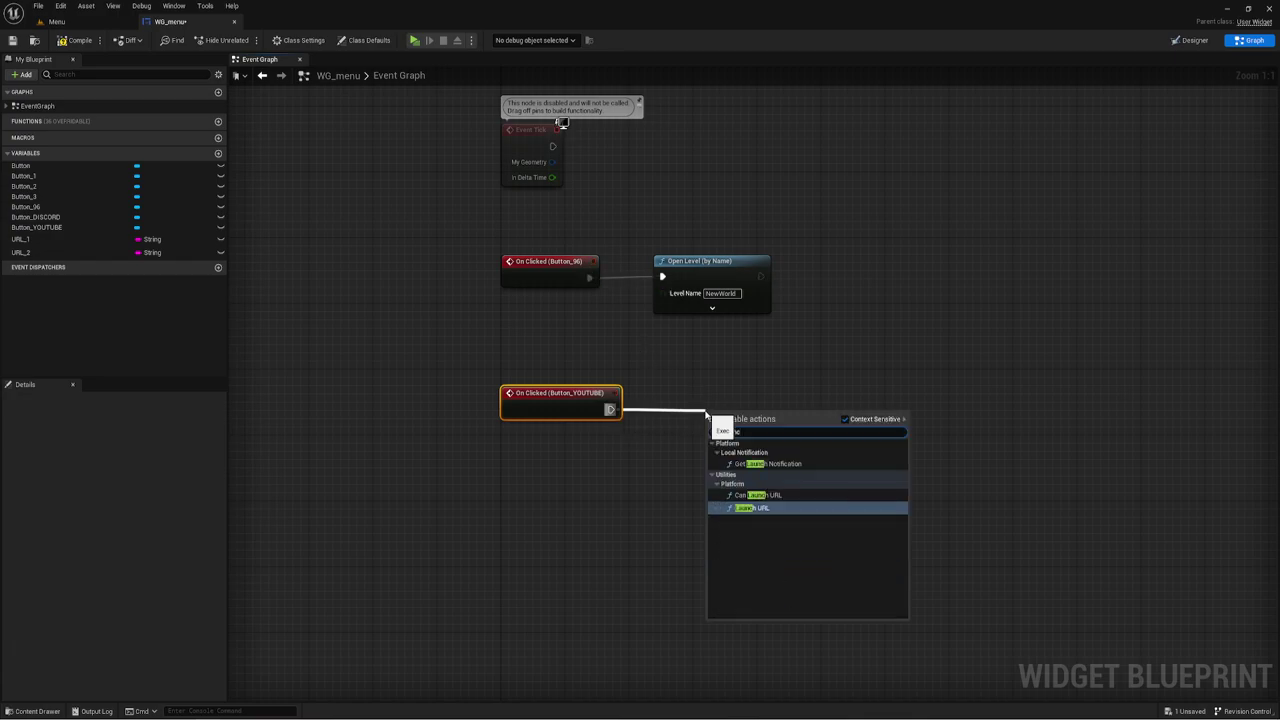
{"action": "left_click", "coordinate": [751, 508]}
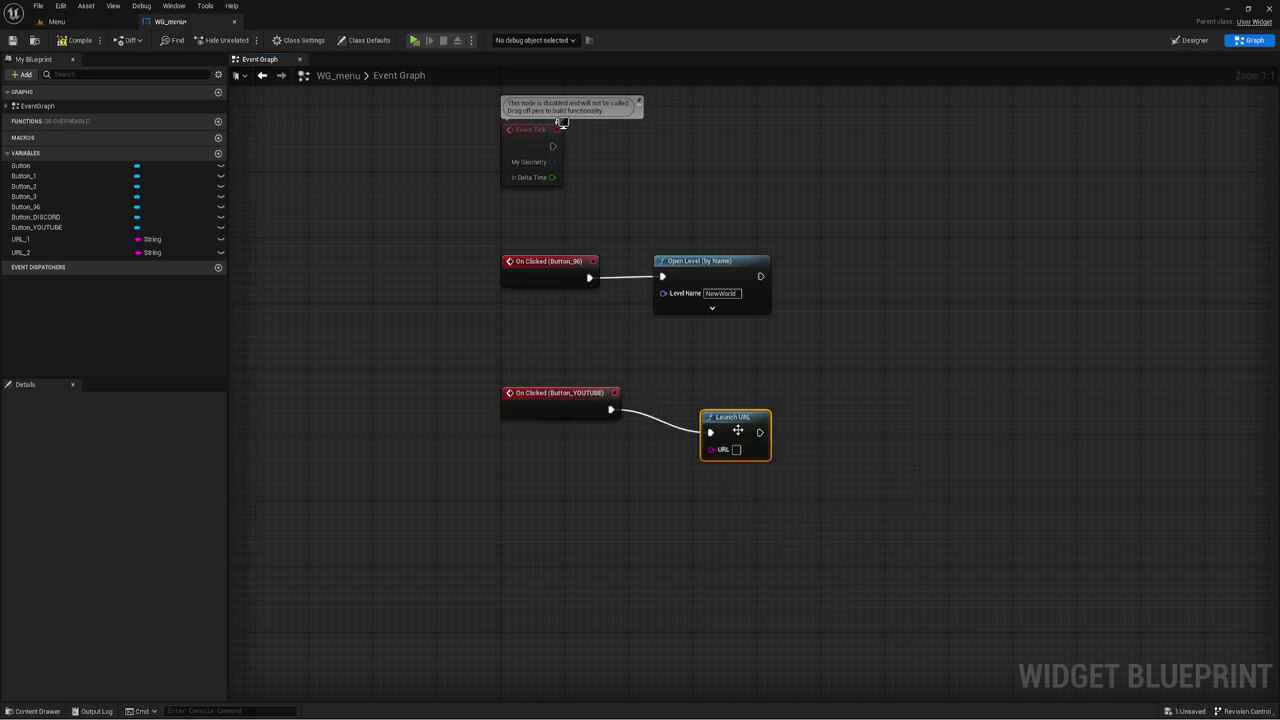
{"action": "left_click_drag", "start_coordinate": [738, 430], "coordinate": [722, 406]}
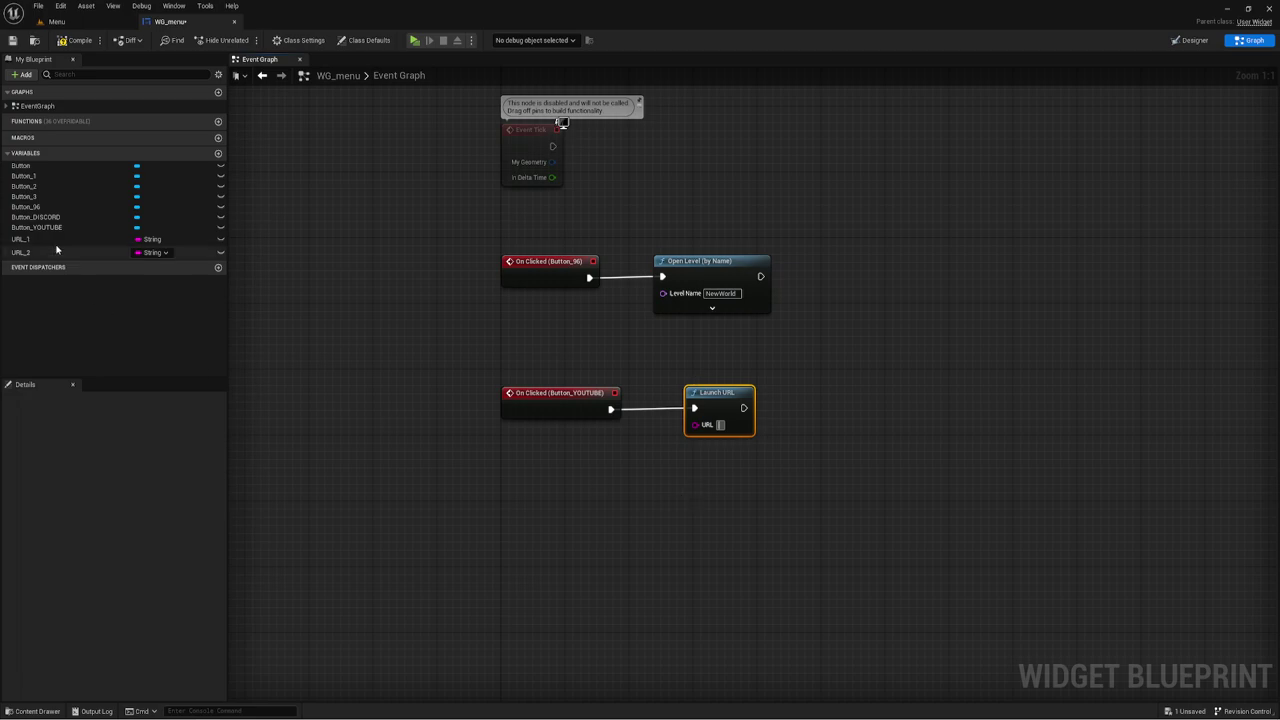
Step: Try a URL_1 getter, then paste the YouTube channel videos link into Launch URL's URL field
{"action": "left_click_drag", "start_coordinate": [45, 239], "coordinate": [402, 338]}
{"action": "left_click_drag", "start_coordinate": [537, 446], "coordinate": [695, 424]}
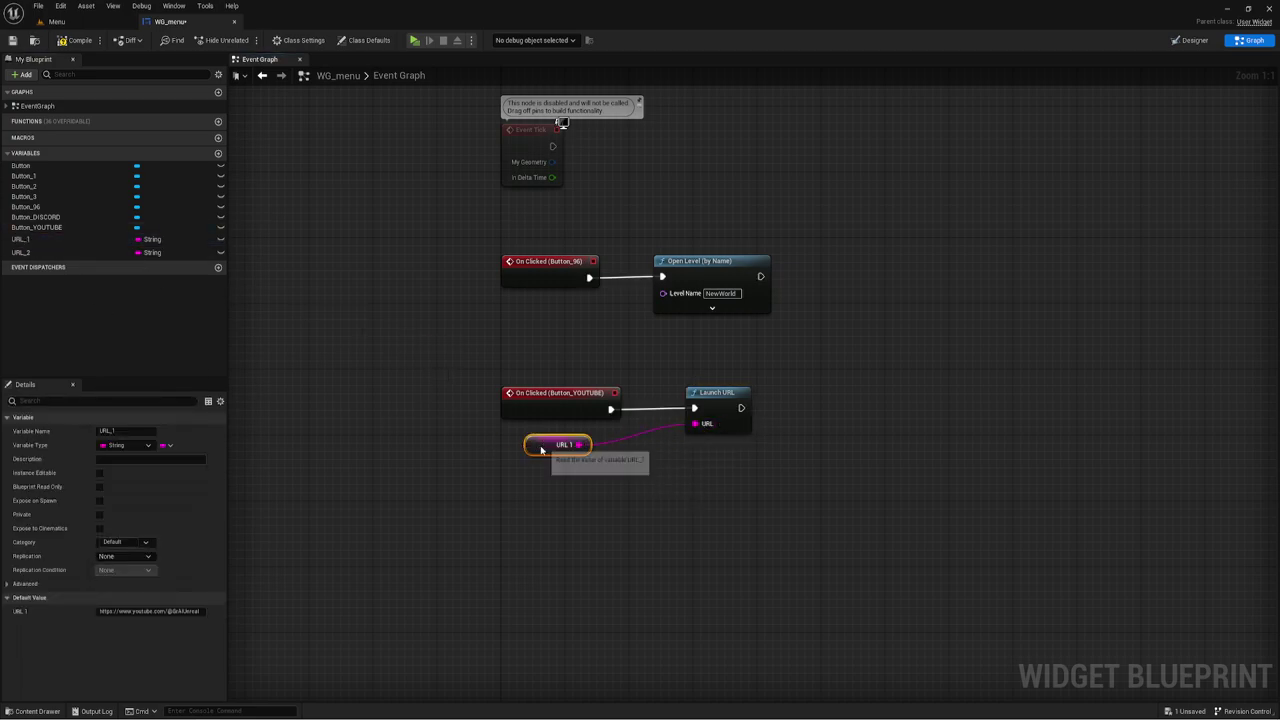
{"action": "left_click", "coordinate": [157, 611]}
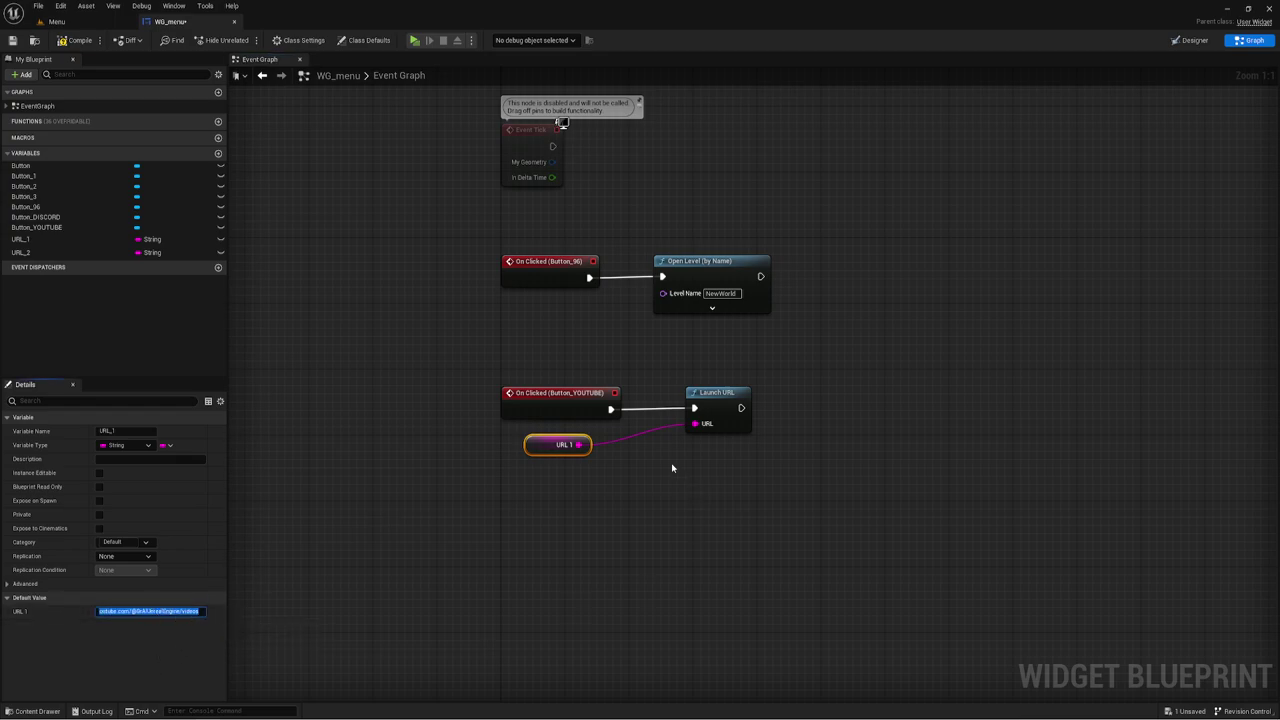
{"action": "left_click", "coordinate": [710, 428], "text": "alt"}
{"action": "left_click", "coordinate": [719, 432]}
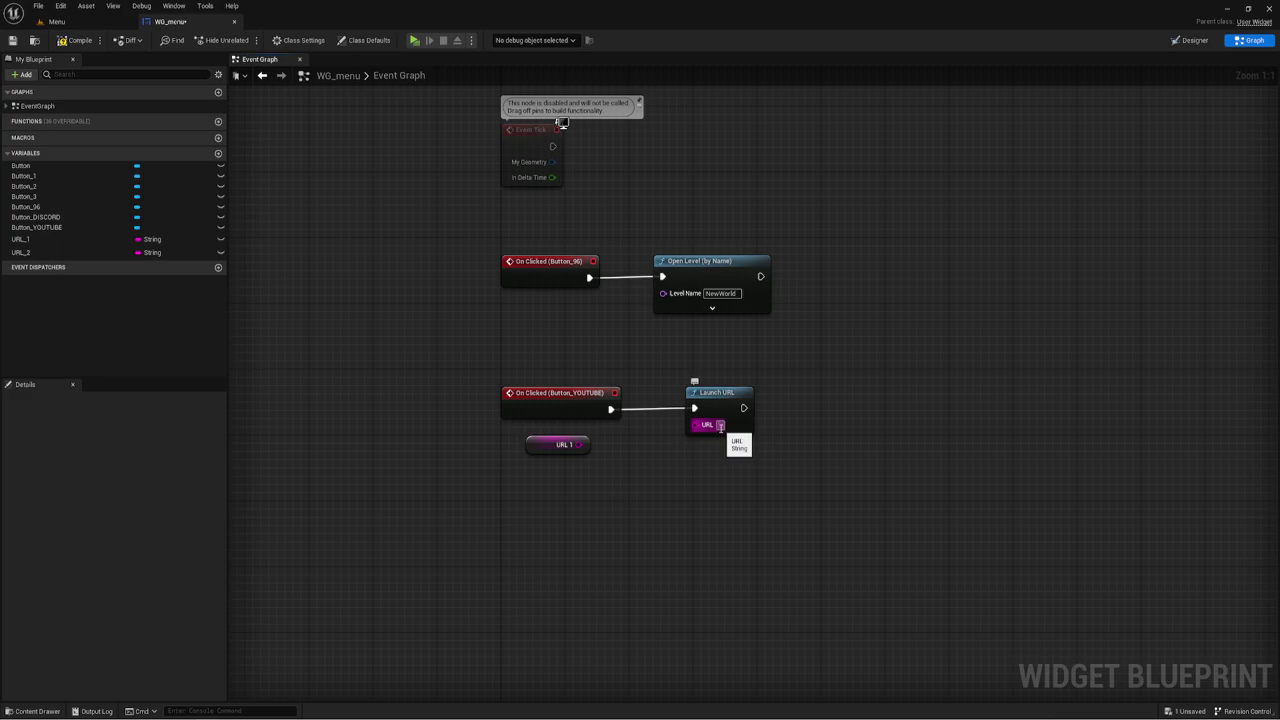
{"action": "type", "text": "https://www.youtube.com/@GrAIUnrealEngine/videos"}
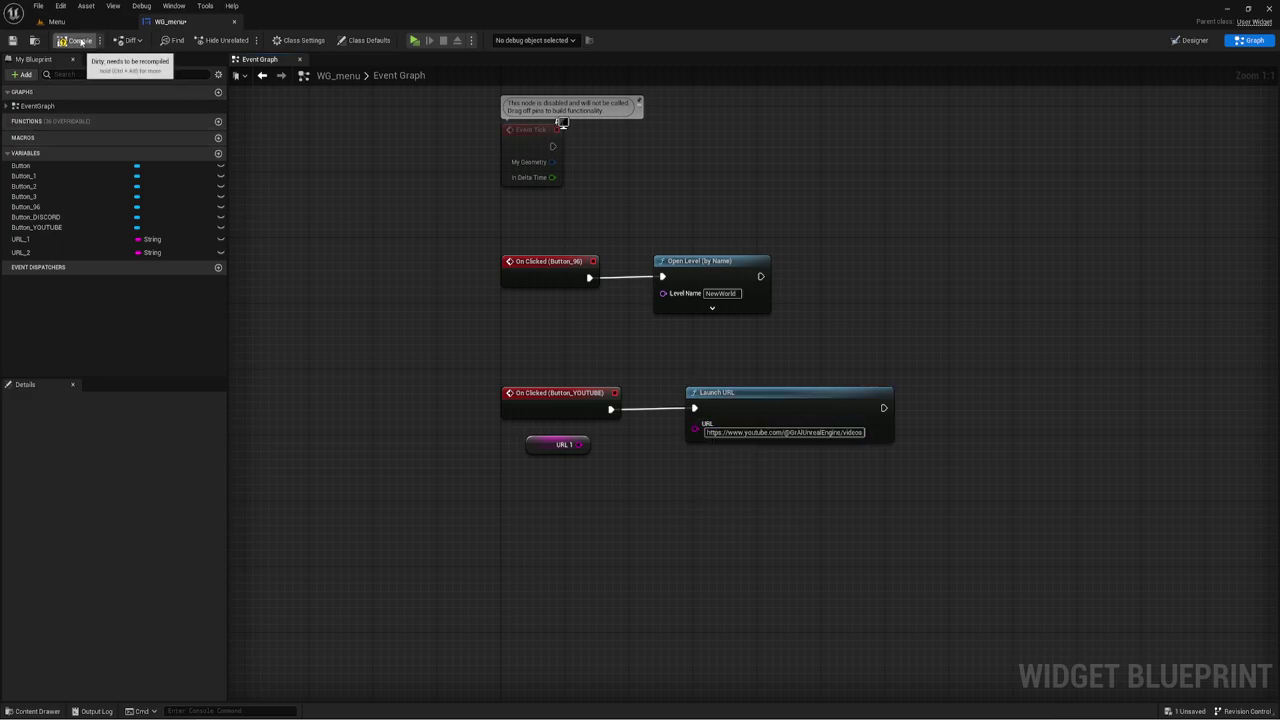
{"action": "left_click", "coordinate": [1190, 40]}
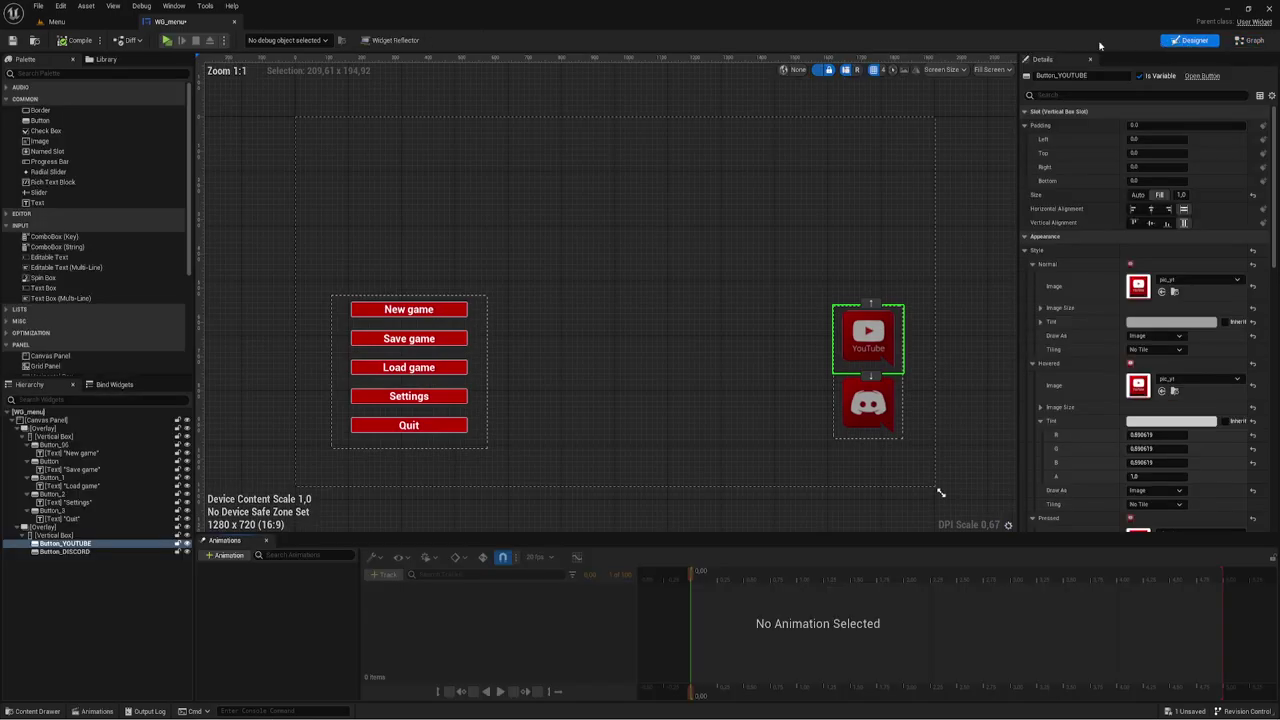
{"action": "left_click", "coordinate": [172, 40]}
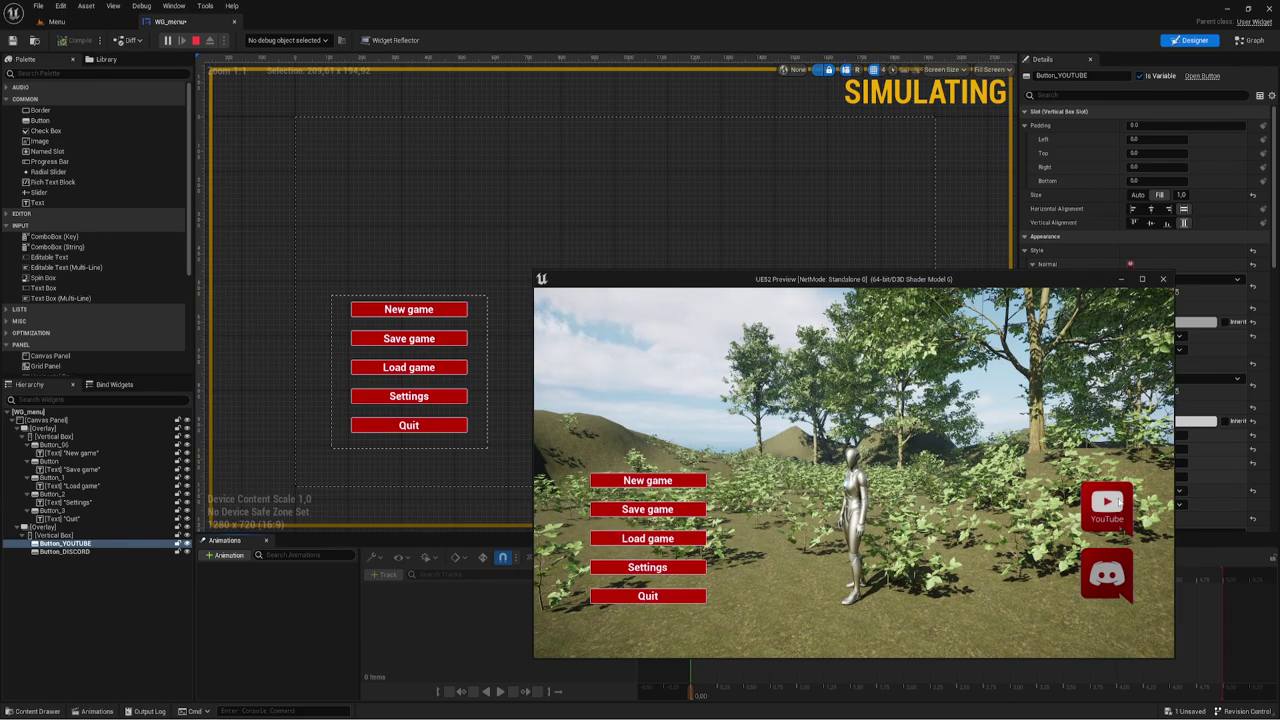
{"action": "left_click", "coordinate": [1097, 492]}
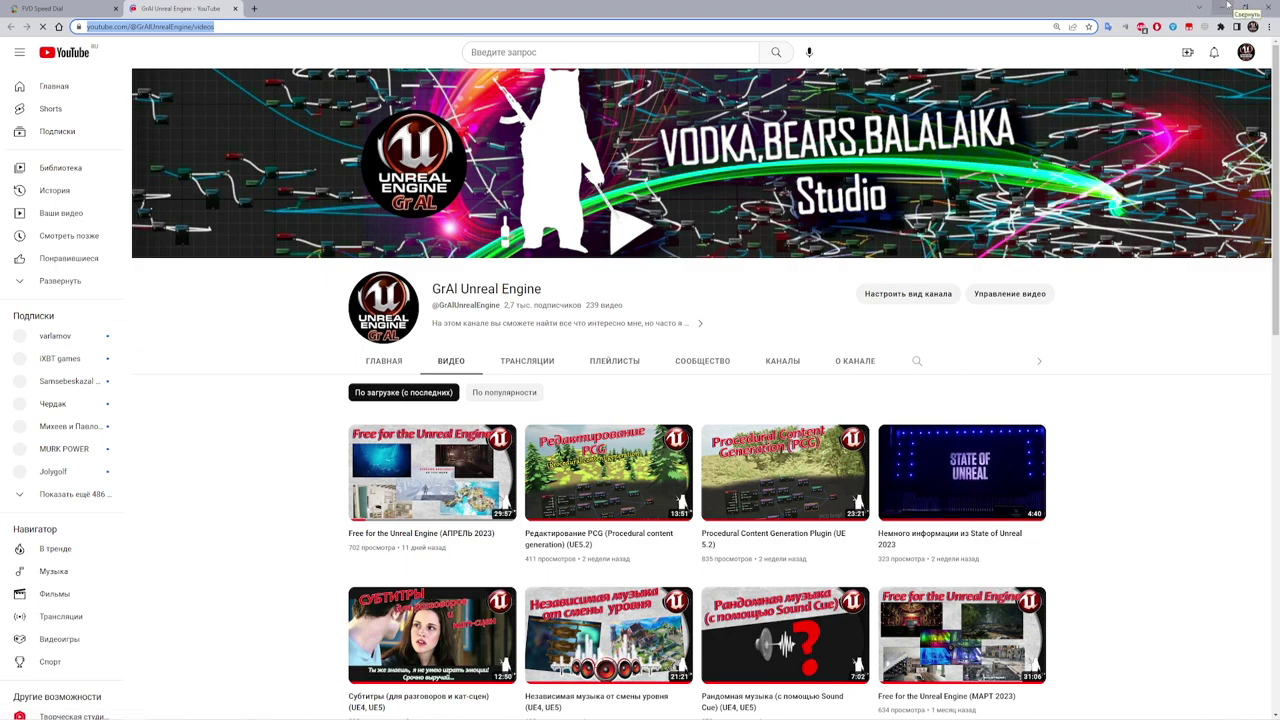
{"action": "left_click", "coordinate": [1222, 7]}
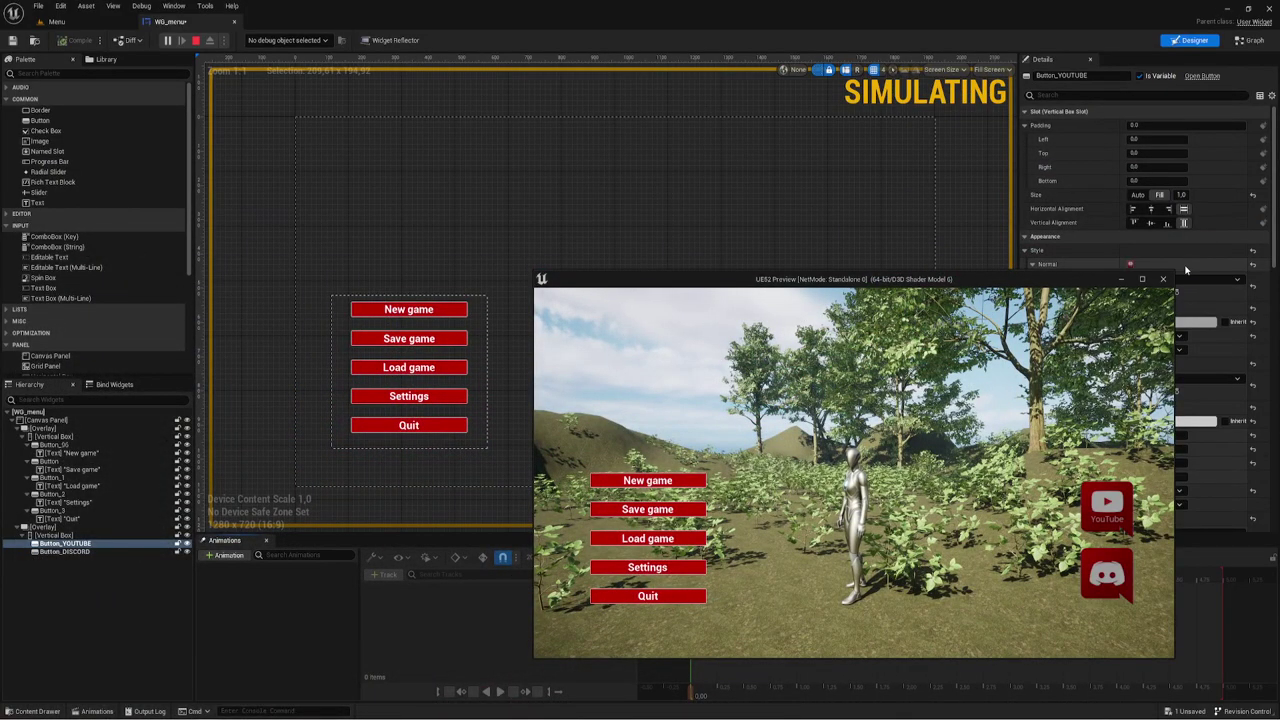
{"action": "left_click", "coordinate": [1163, 279]}
Step: Place a URL 2 getter in the event graph and reconnect URL 1 to Launch URL's address
{"action": "left_click", "coordinate": [577, 331]}
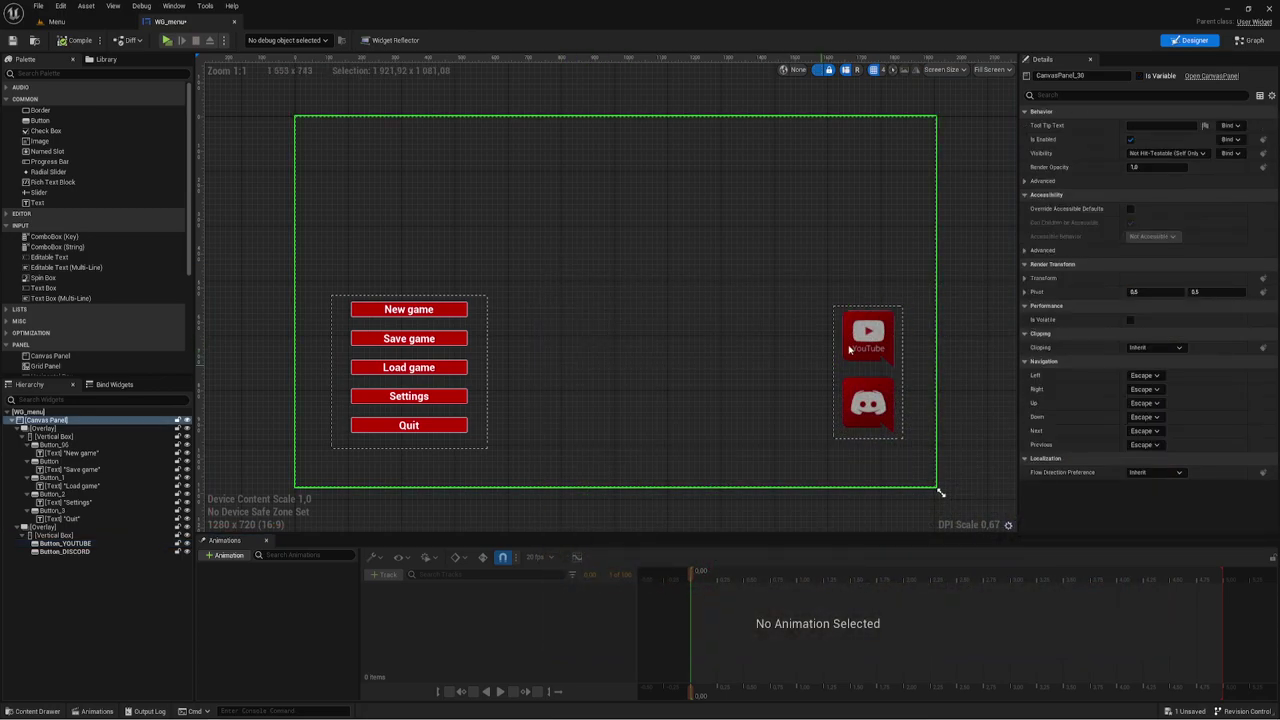
{"action": "left_click", "coordinate": [1250, 42]}
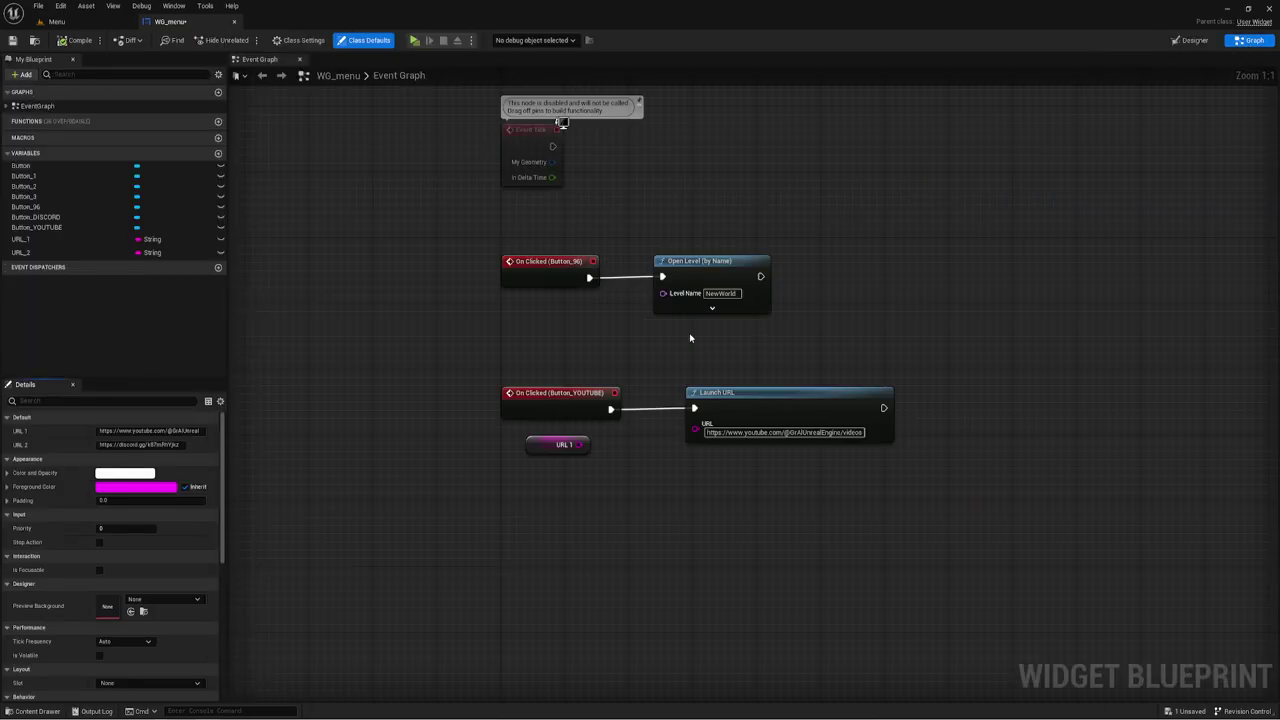
{"action": "left_click_drag", "start_coordinate": [31, 251], "coordinate": [503, 558]}
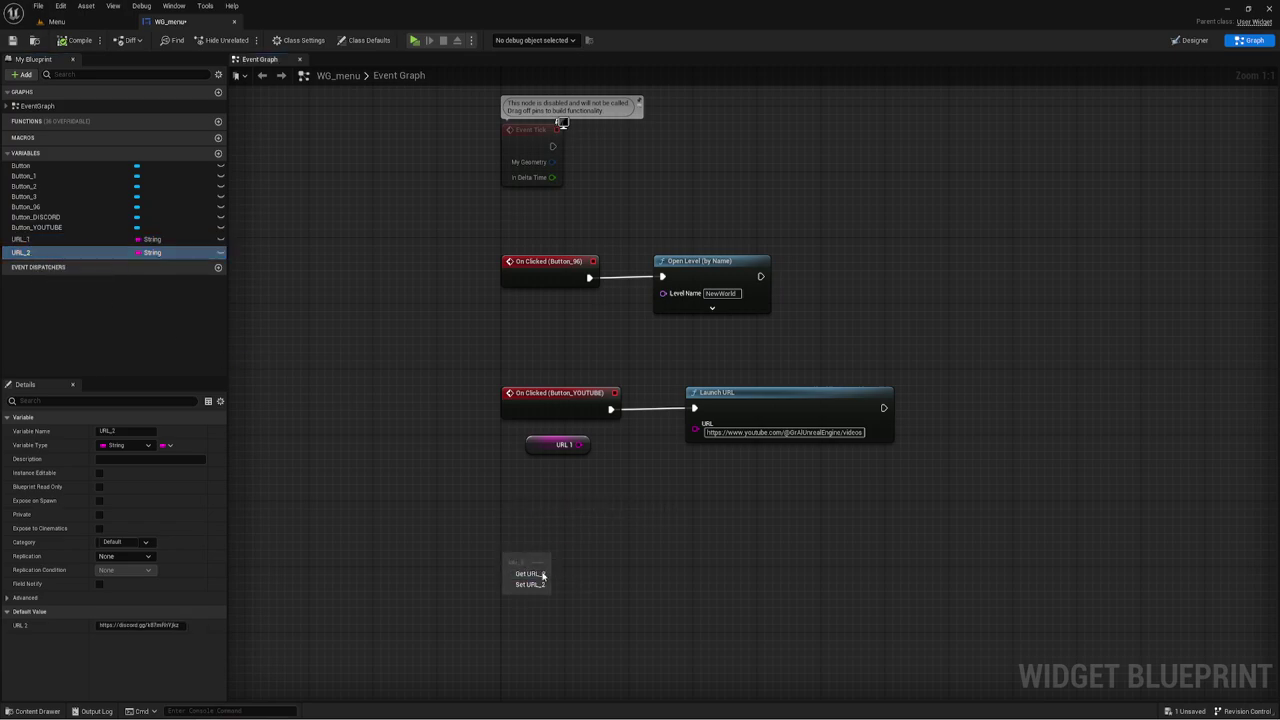
{"action": "left_click", "coordinate": [542, 576]}
{"action": "left_click_drag", "start_coordinate": [579, 444], "coordinate": [697, 431]}
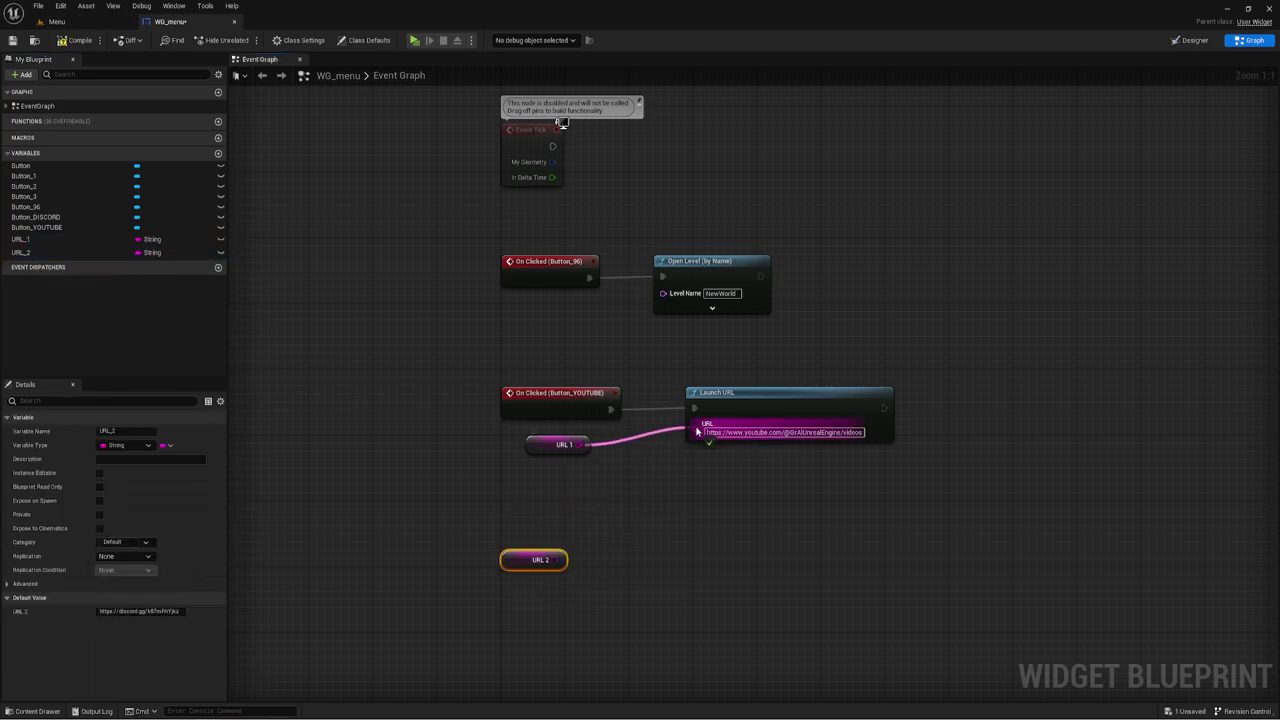
{"action": "left_click_drag", "start_coordinate": [510, 559], "coordinate": [552, 543]}
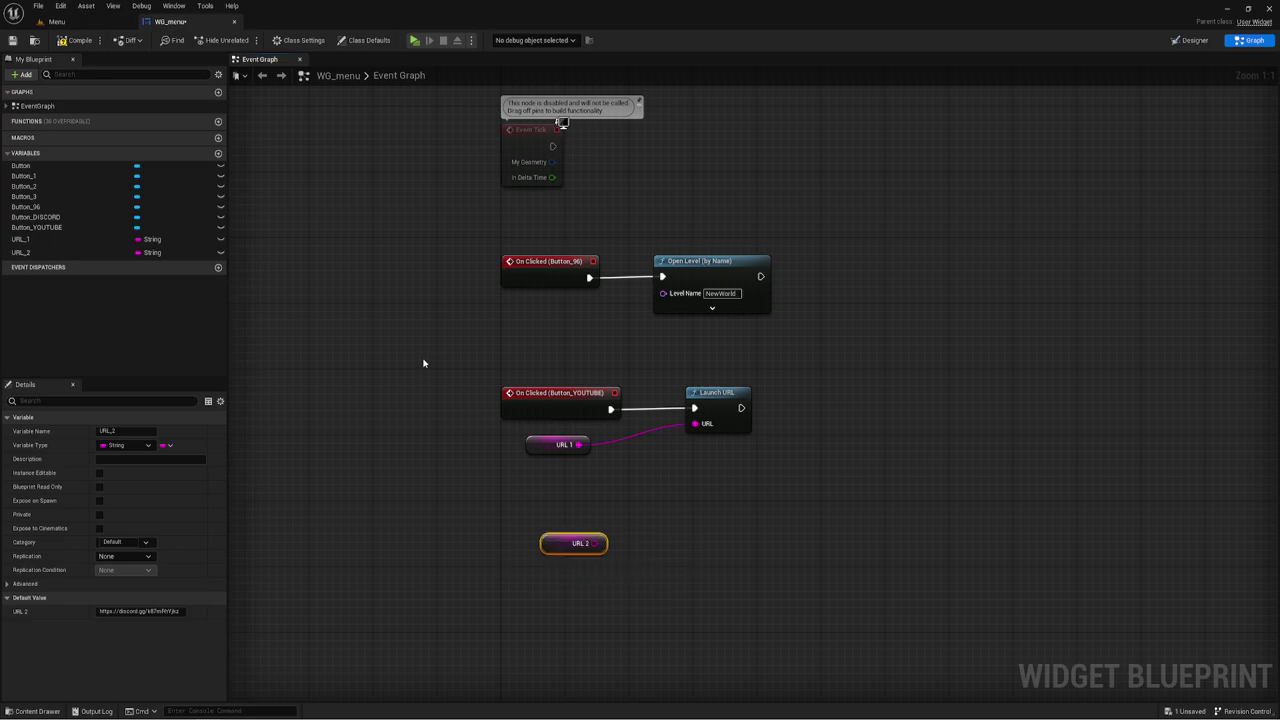
Step: Add a Discord On Clicked event feeding a copied Launch URL whose address comes from URL 2
{"action": "left_click", "coordinate": [36, 217]}
{"action": "left_click", "coordinate": [128, 560]}
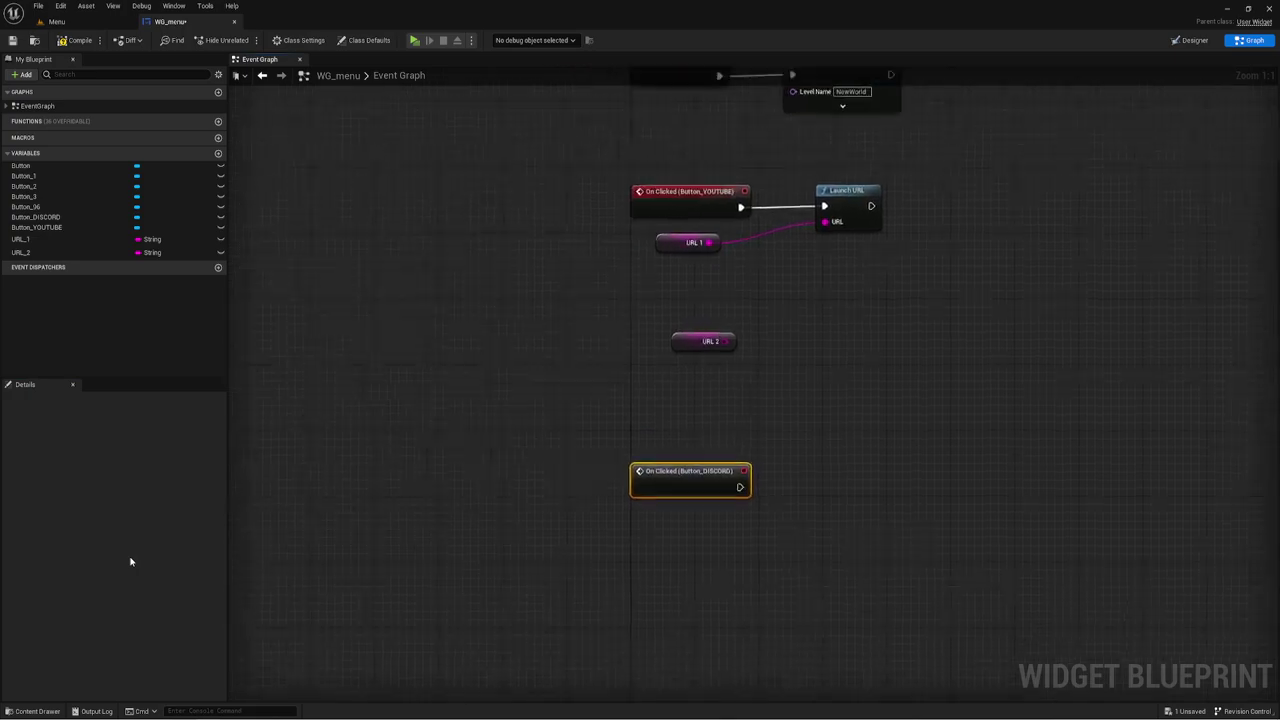
{"action": "right_click_drag", "start_coordinate": [995, 282], "coordinate": [786, 400]}
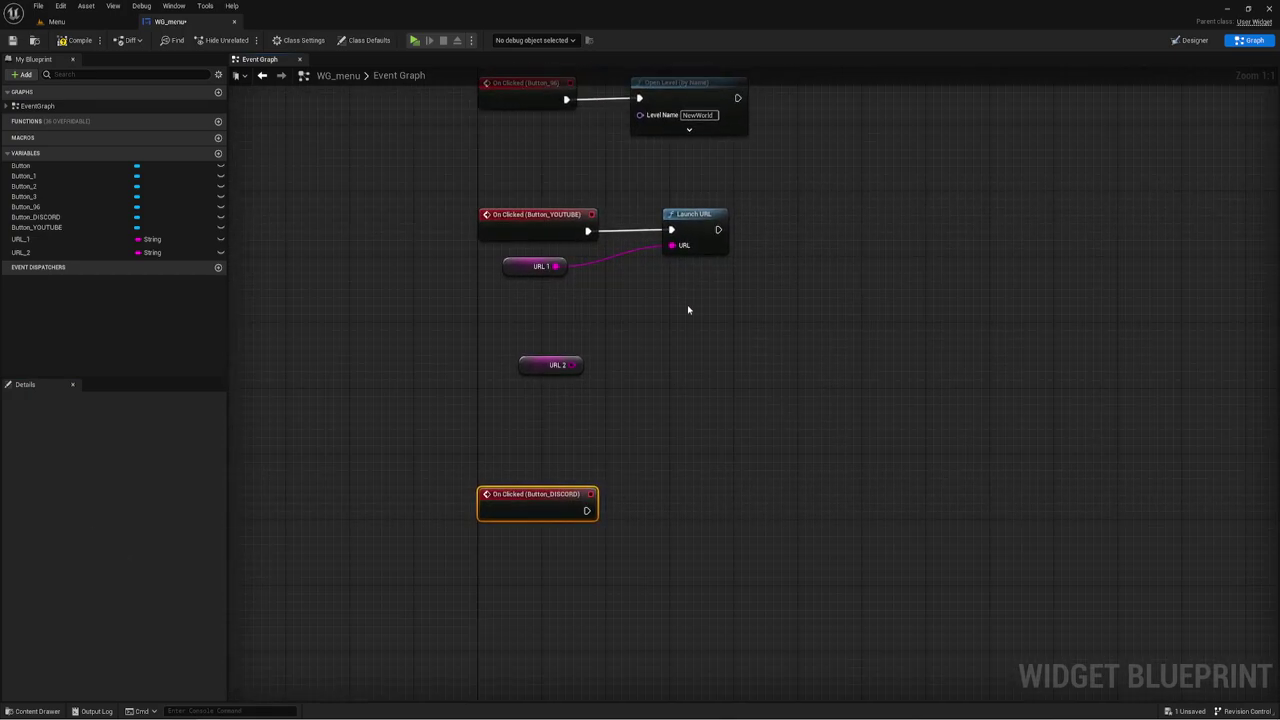
{"action": "left_click", "coordinate": [686, 243]}
{"action": "key", "text": "ctrl+c"}
{"action": "key", "text": "ctrl+v"}
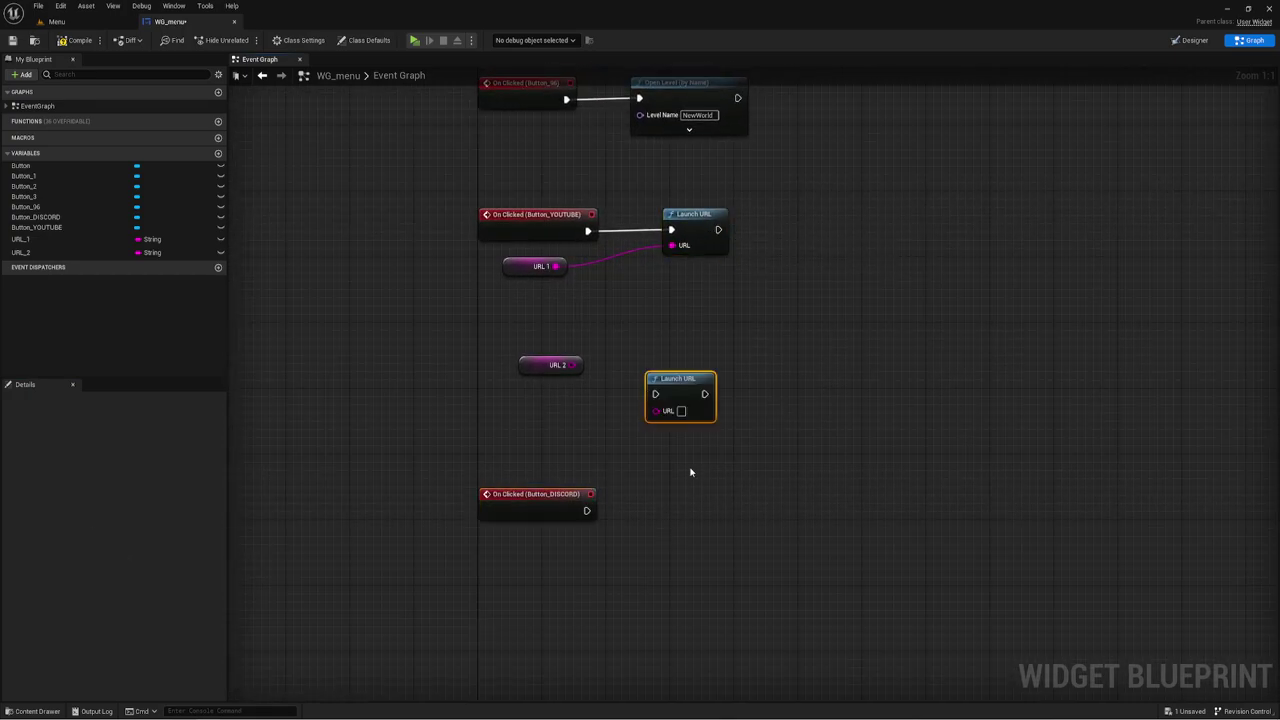
{"action": "left_click_drag", "start_coordinate": [678, 378], "coordinate": [678, 485]}
{"action": "left_click_drag", "start_coordinate": [587, 511], "coordinate": [653, 505]}
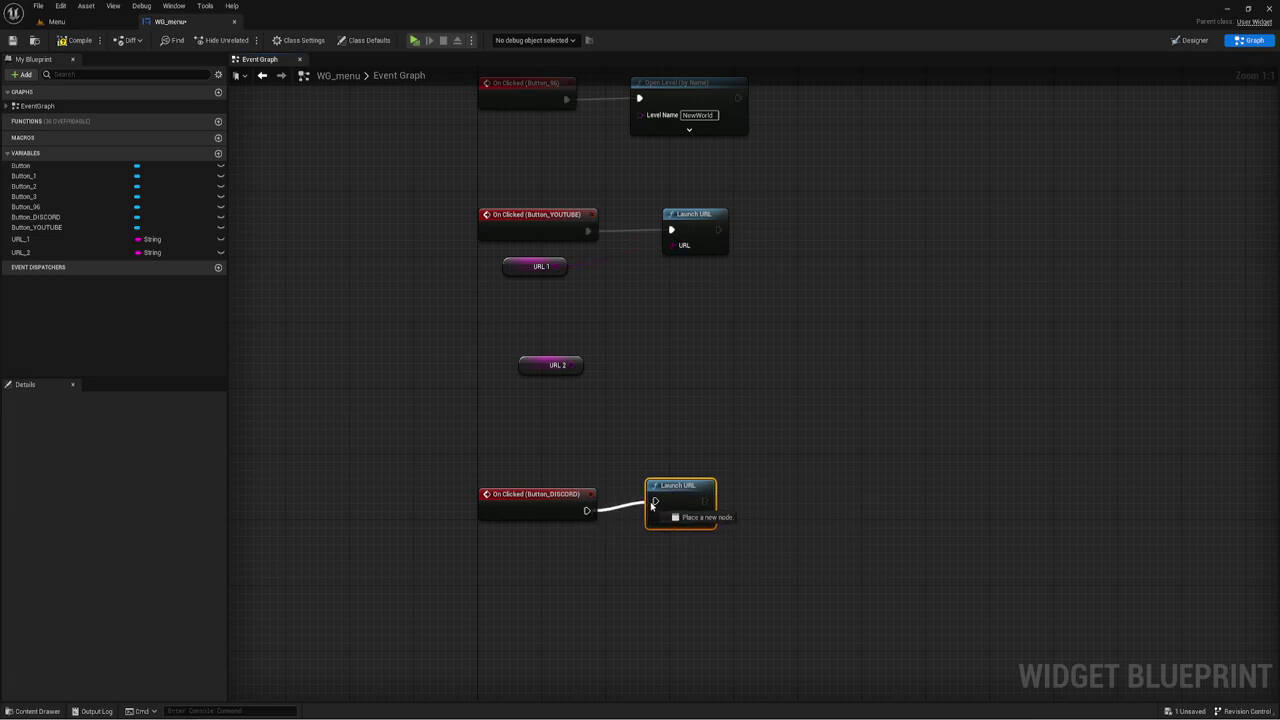
{"action": "left_click_drag", "start_coordinate": [576, 365], "coordinate": [659, 520]}
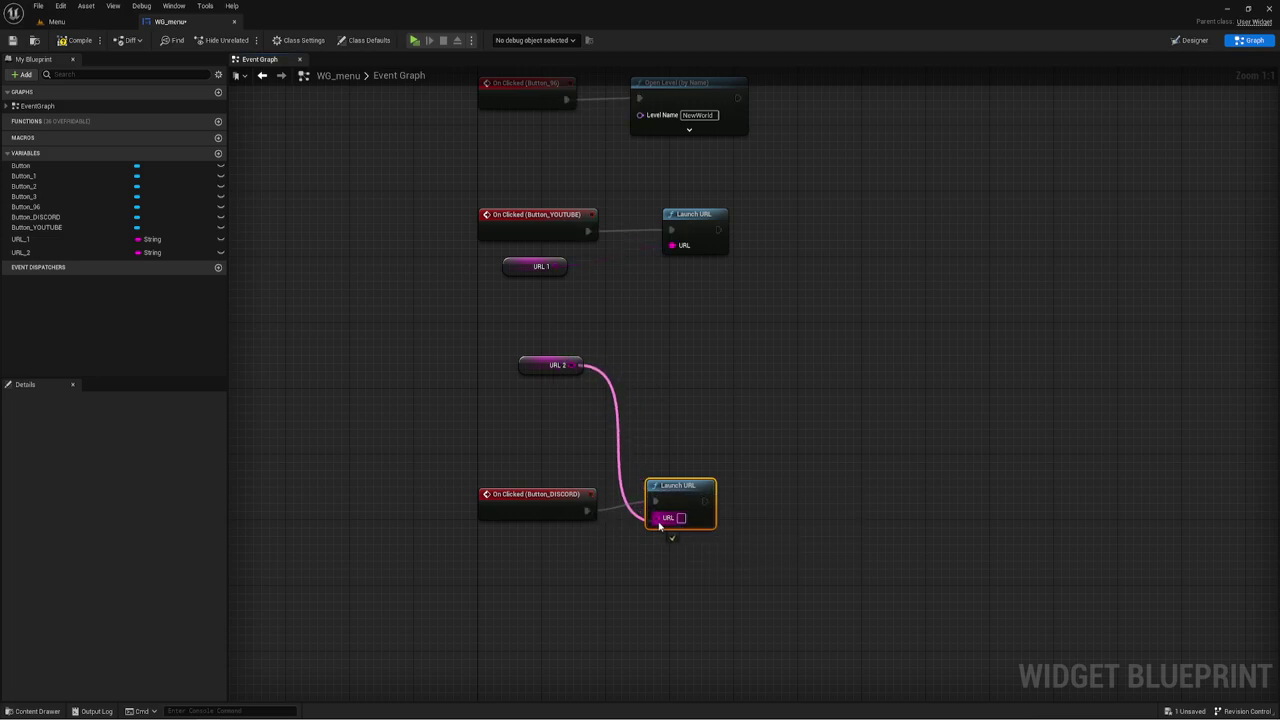
Step: Move the Discord handler beneath the YouTube handler and tidy the graph view
{"action": "mouse_move", "coordinate": [556, 550]}
{"action": "left_mouse_down"}
{"action": "mouse_move", "coordinate": [660, 500]}
{"action": "mouse_move", "coordinate": [676, 323]}
{"action": "left_mouse_up"}
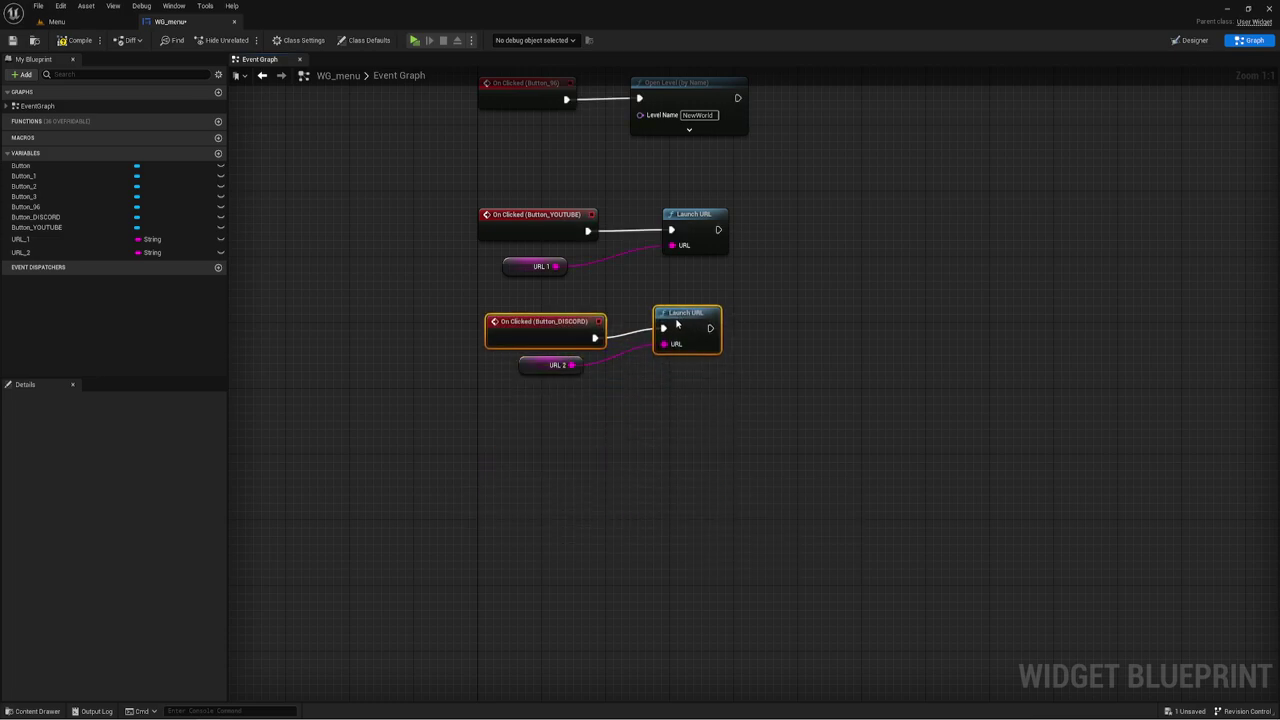
{"action": "left_click", "coordinate": [683, 457]}
{"action": "right_click_drag", "start_coordinate": [683, 457], "coordinate": [671, 571]}
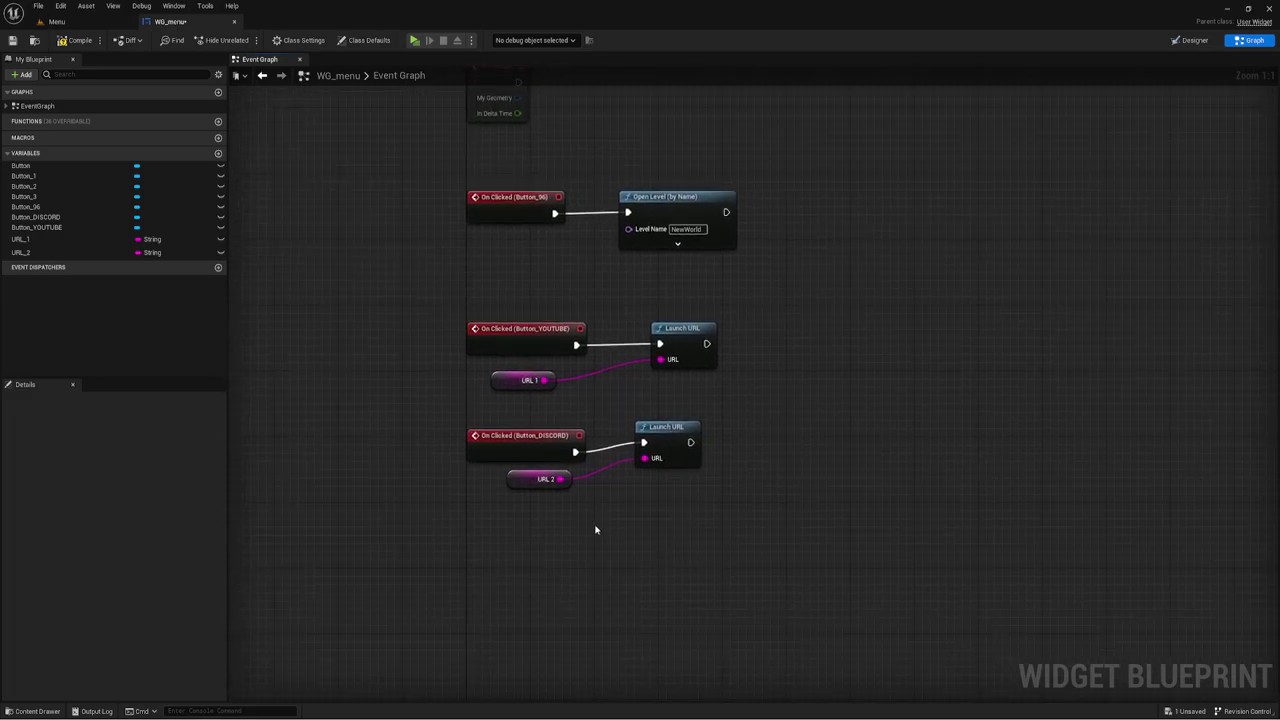
{"action": "right_click_drag", "start_coordinate": [745, 503], "coordinate": [775, 507]}
{"action": "left_click_drag", "start_coordinate": [649, 560], "coordinate": [829, 314]}
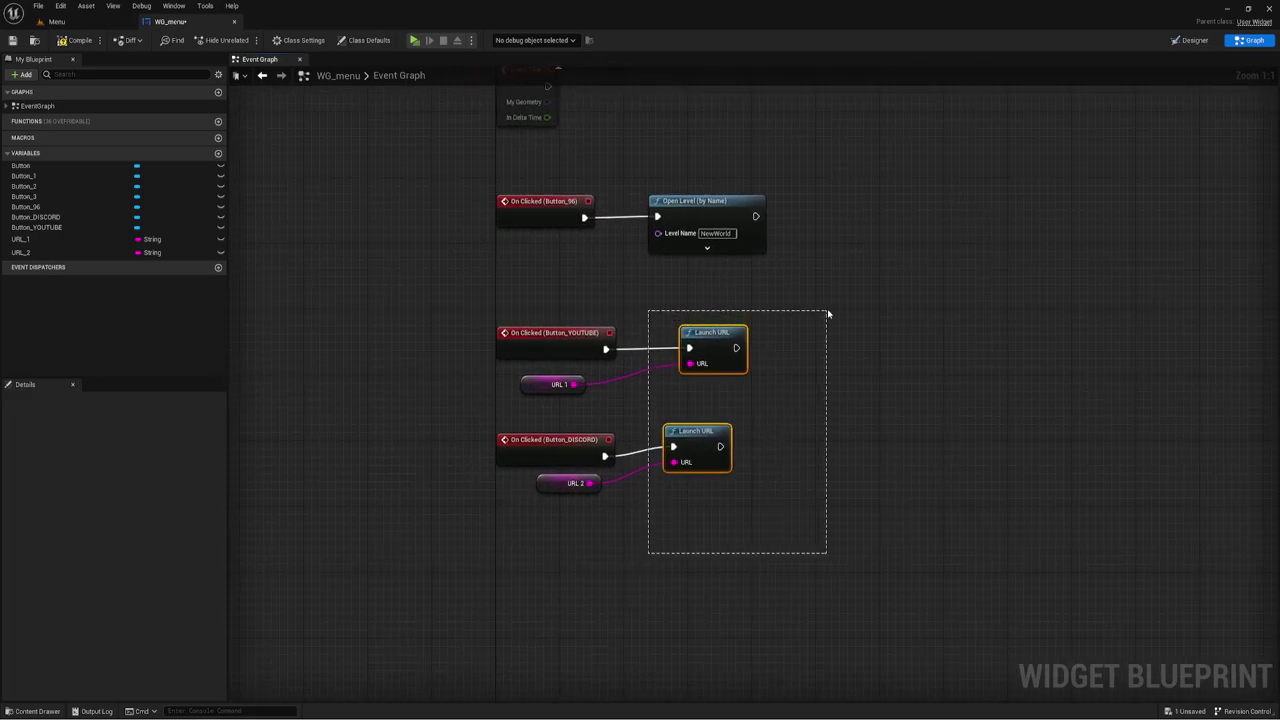
{"action": "left_click", "coordinate": [797, 463]}
{"action": "left_click", "coordinate": [704, 436]}
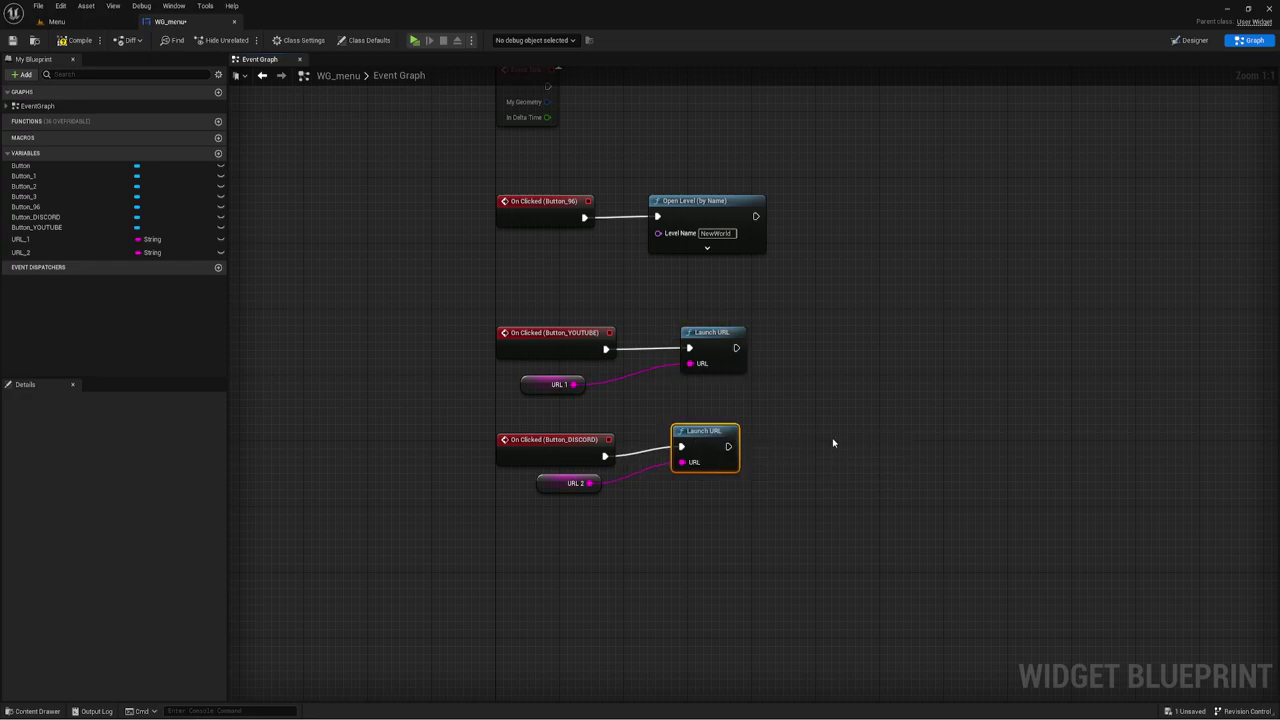
{"action": "right_click_drag", "start_coordinate": [831, 443], "coordinate": [876, 411]}
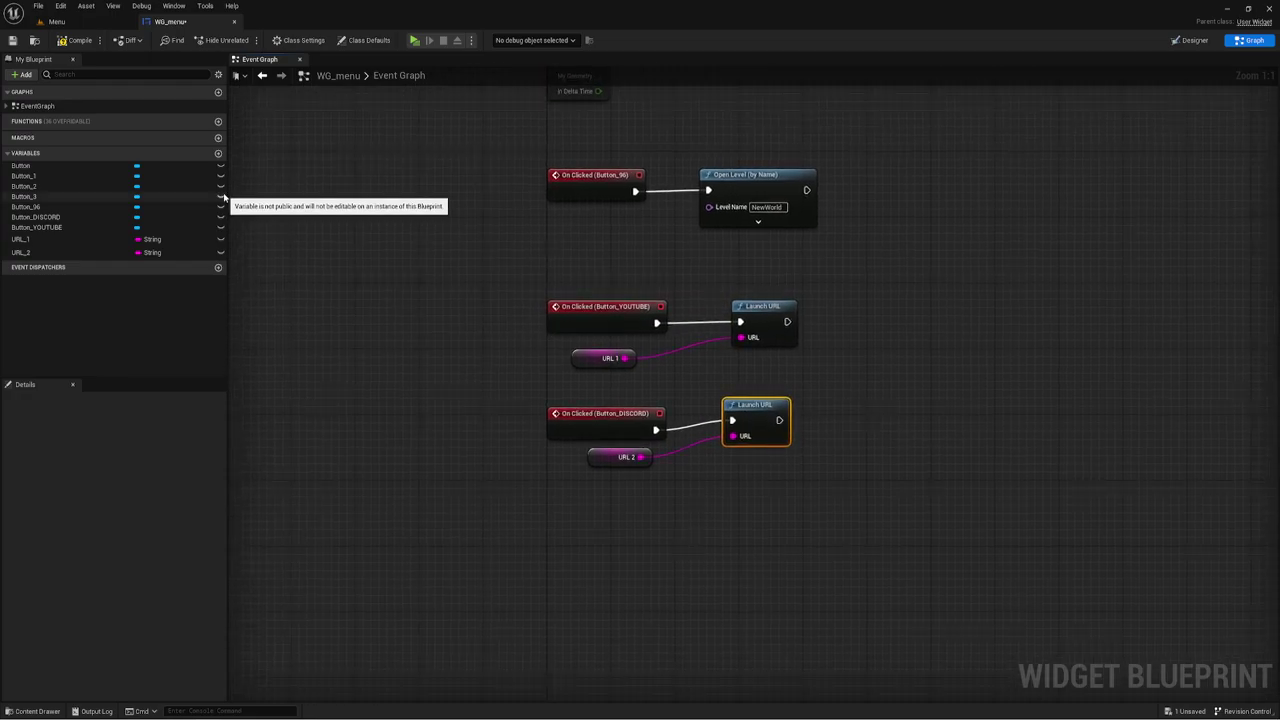
Step: Create a variable named URL, make it an Array, and compile the blueprint
{"action": "left_click", "coordinate": [603, 358]}
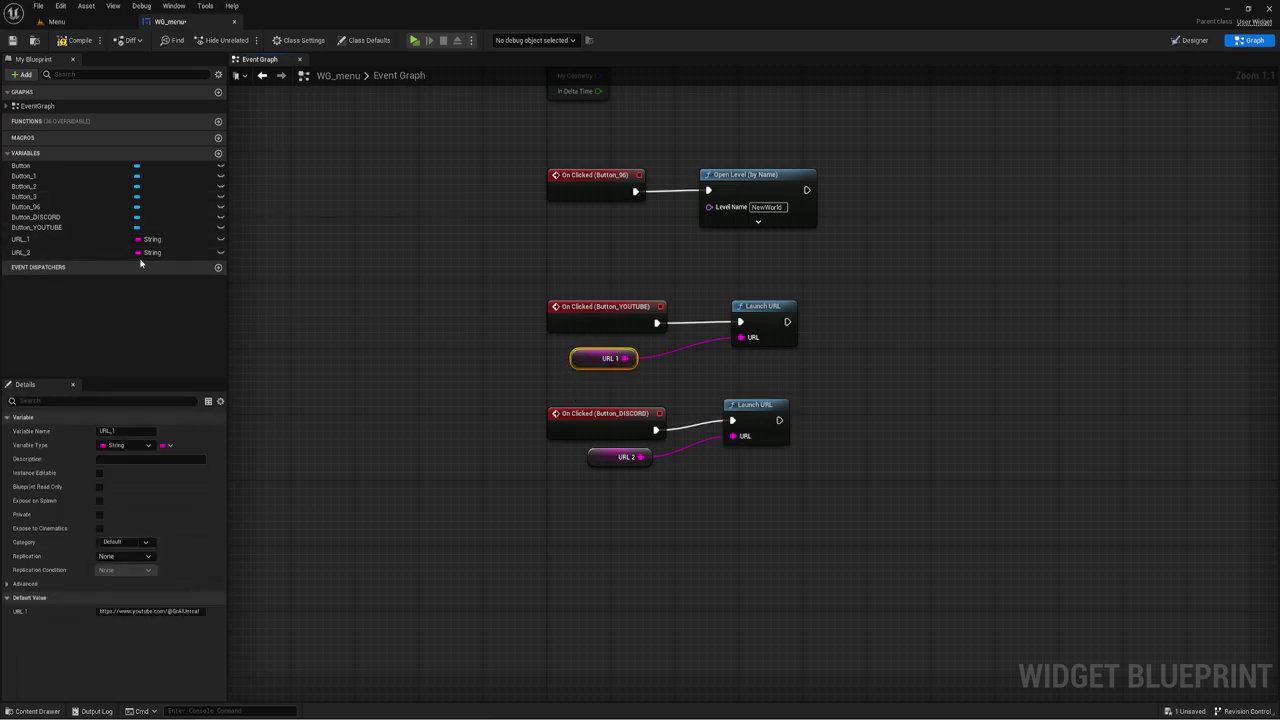
{"action": "left_click", "coordinate": [218, 153]}
{"action": "type", "text": "URL"}
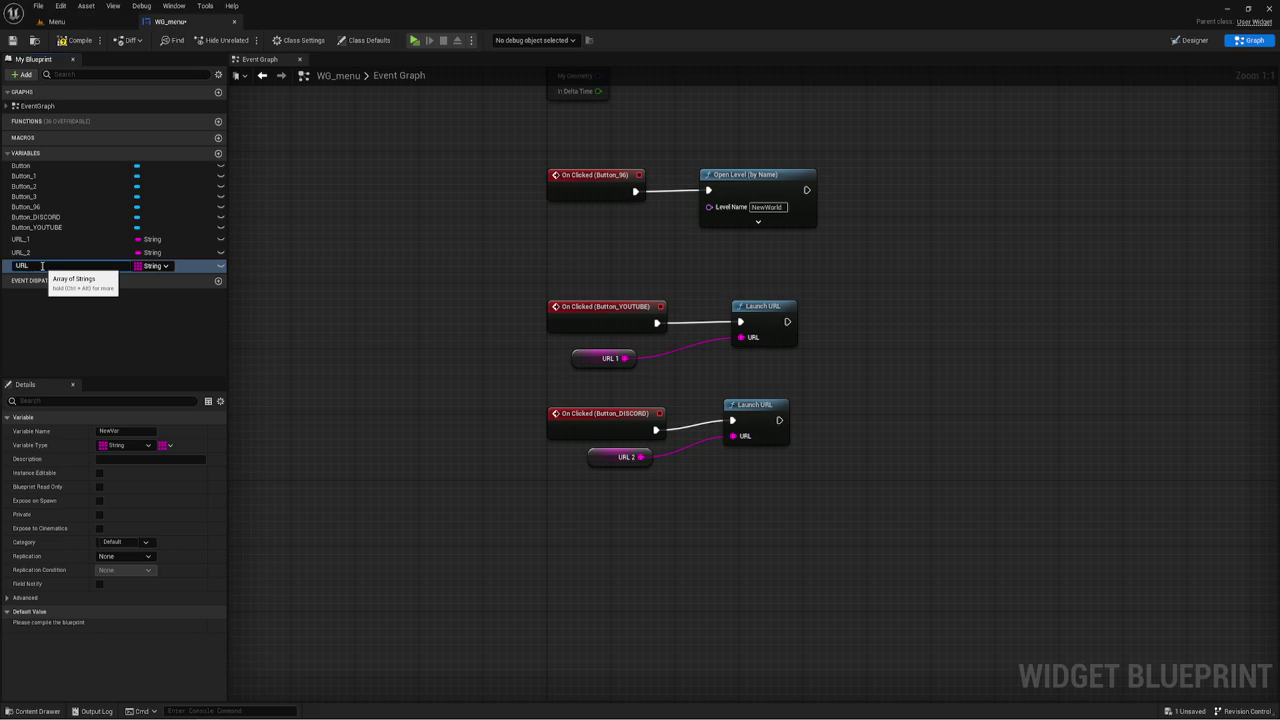
{"action": "key", "text": "Return"}
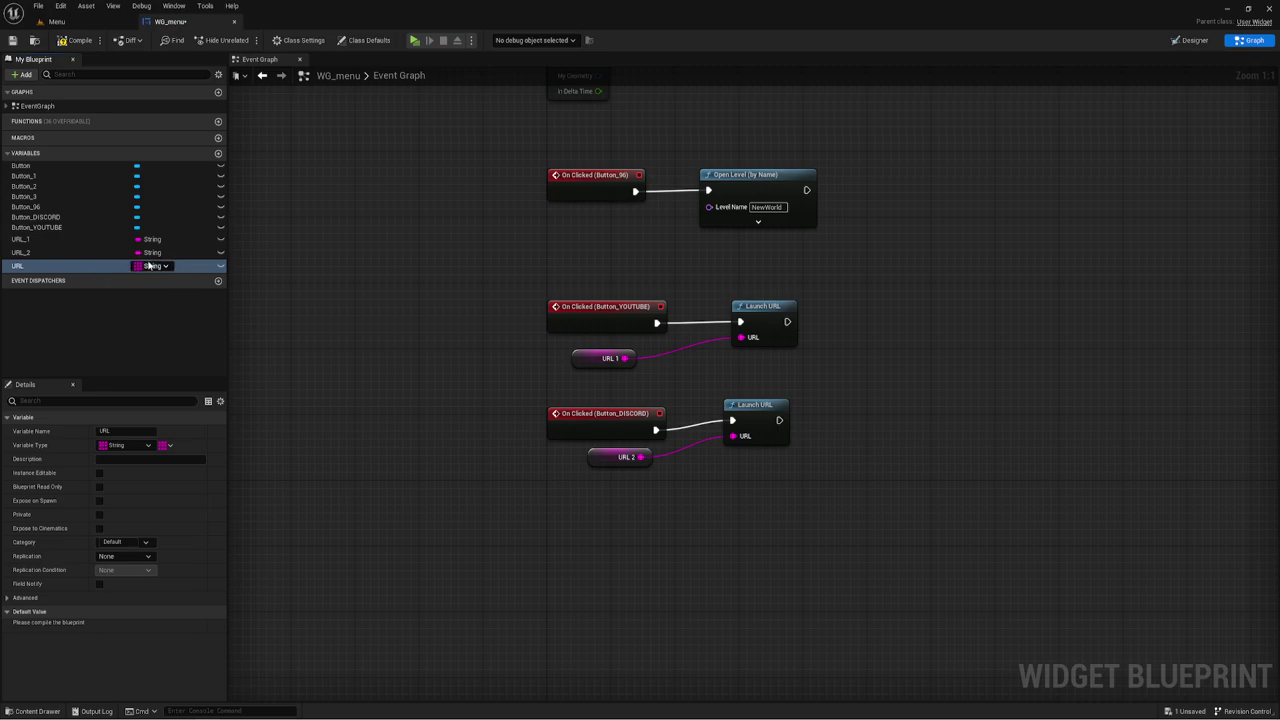
{"action": "left_click", "coordinate": [165, 446]}
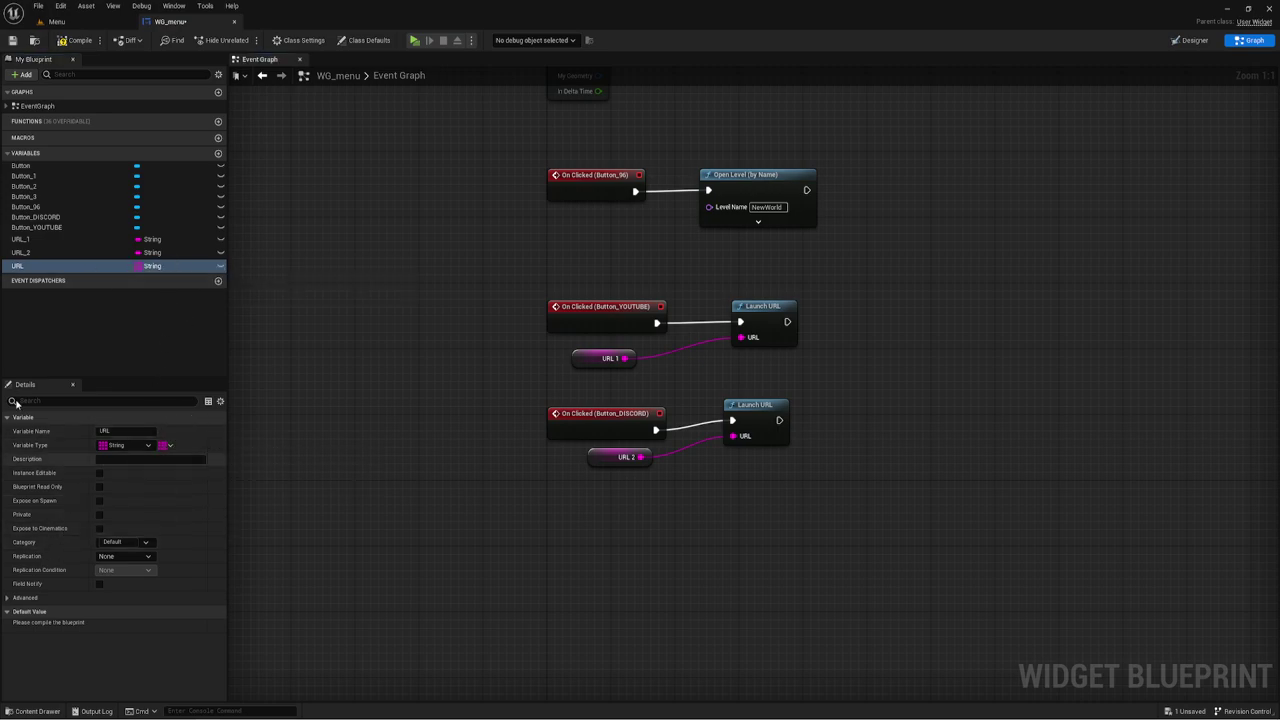
{"action": "left_click", "coordinate": [72, 42]}
Step: Add two elements to the URL array default and clear a wrong paste from the first entry
{"action": "left_click", "coordinate": [161, 625]}
{"action": "left_click", "coordinate": [161, 625]}
{"action": "left_click", "coordinate": [123, 641]}
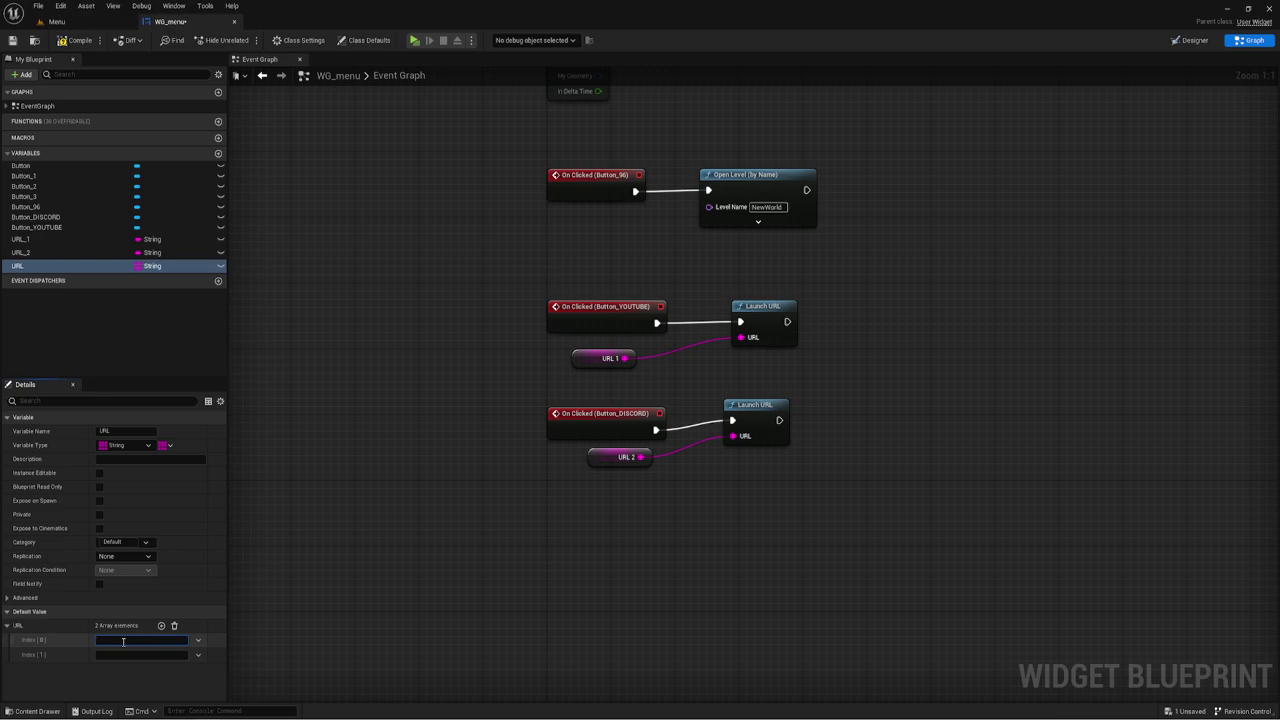
{"action": "key", "text": "ctrl+v"}
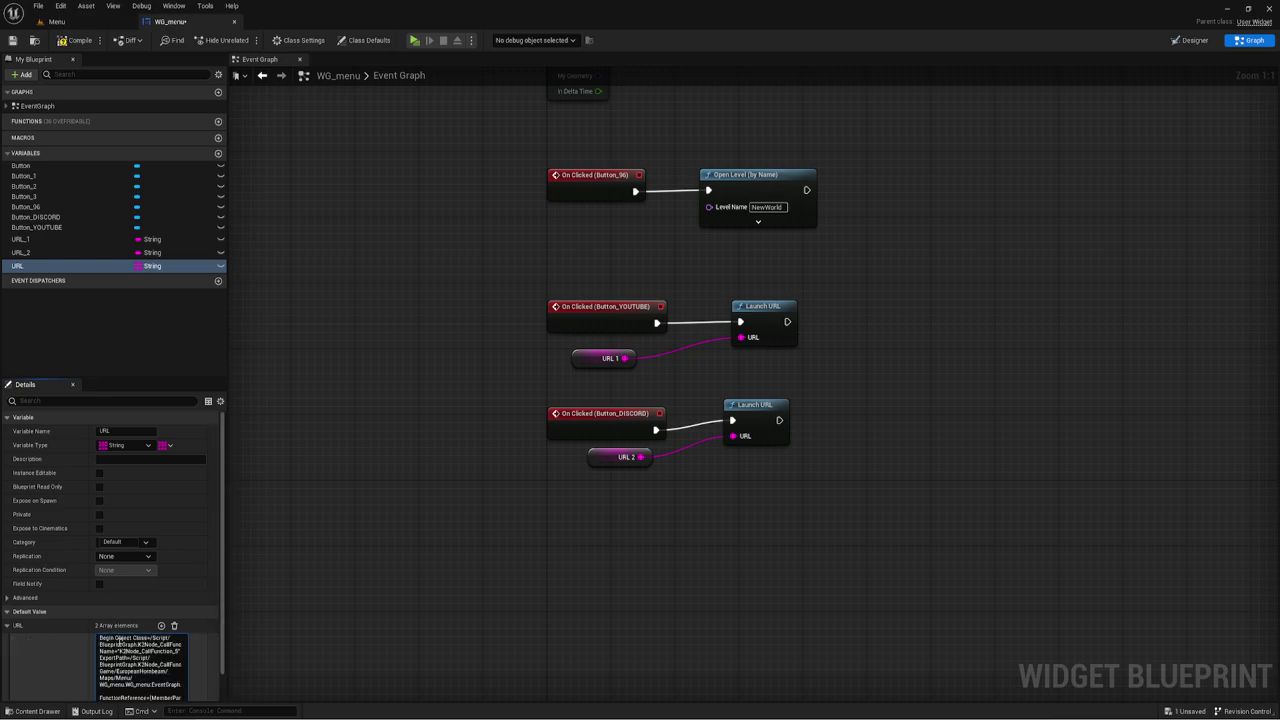
{"action": "key", "text": "ctrl+a"}
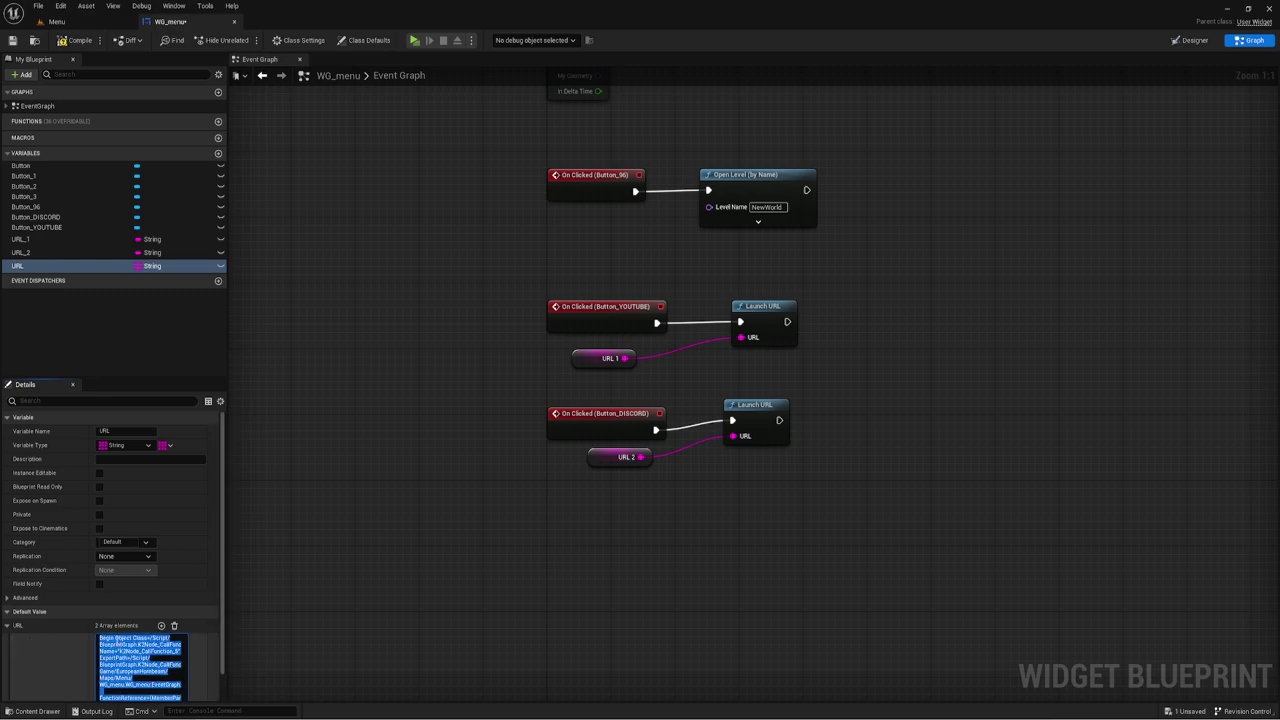
{"action": "key", "text": "BackSpace"}
Step: Take the YouTube link from URL_1 and the Discord link from URL_2, pasting Discord into entry two
{"action": "left_click", "coordinate": [34, 241]}
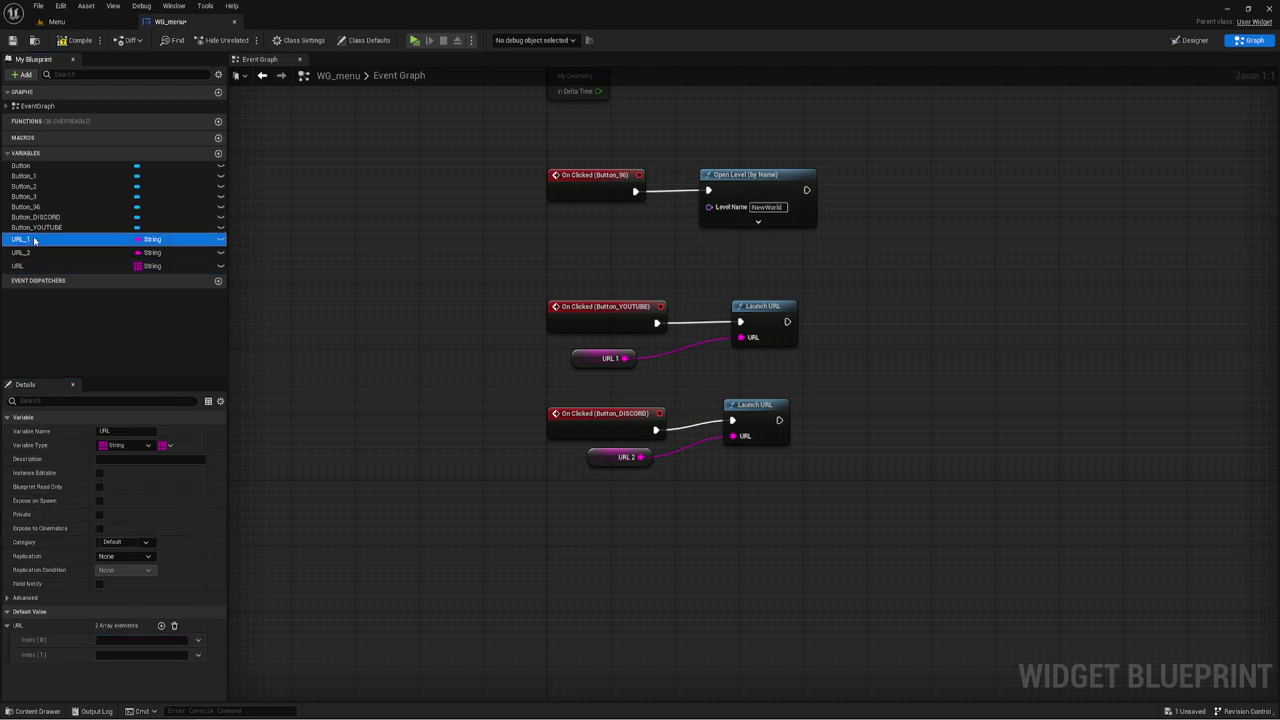
{"action": "left_click", "coordinate": [135, 625]}
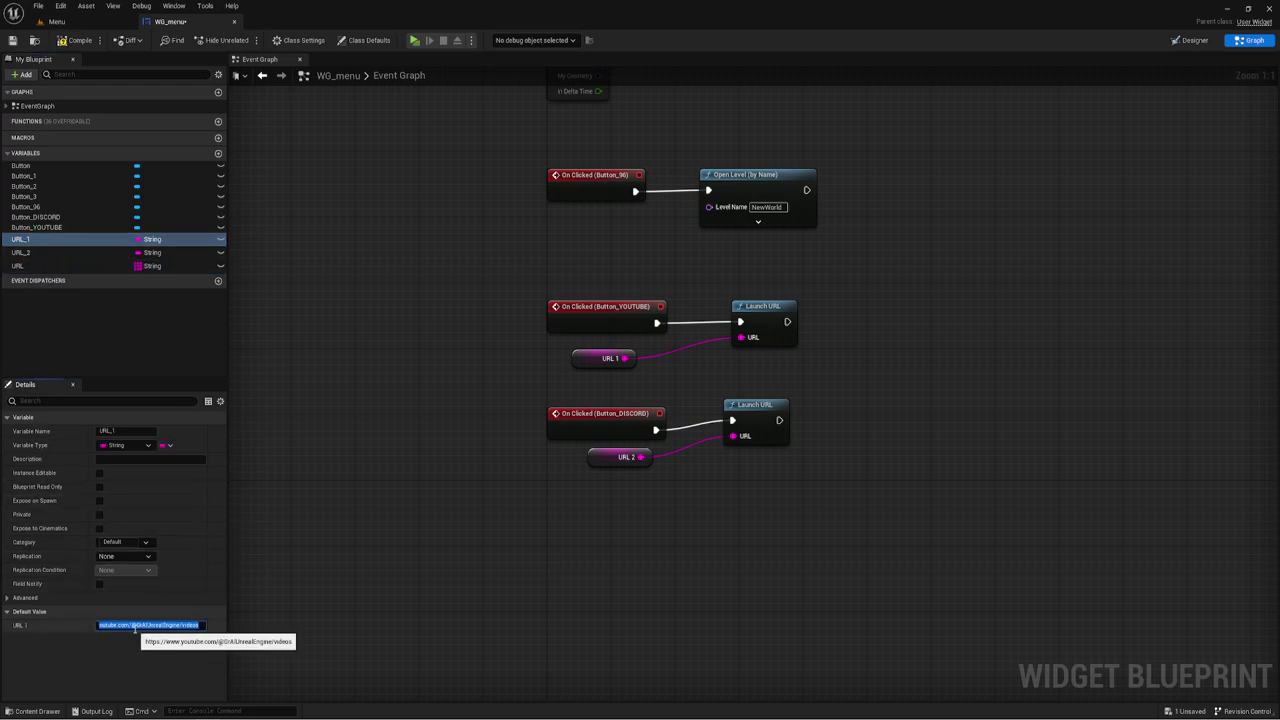
{"action": "left_click", "coordinate": [119, 266]}
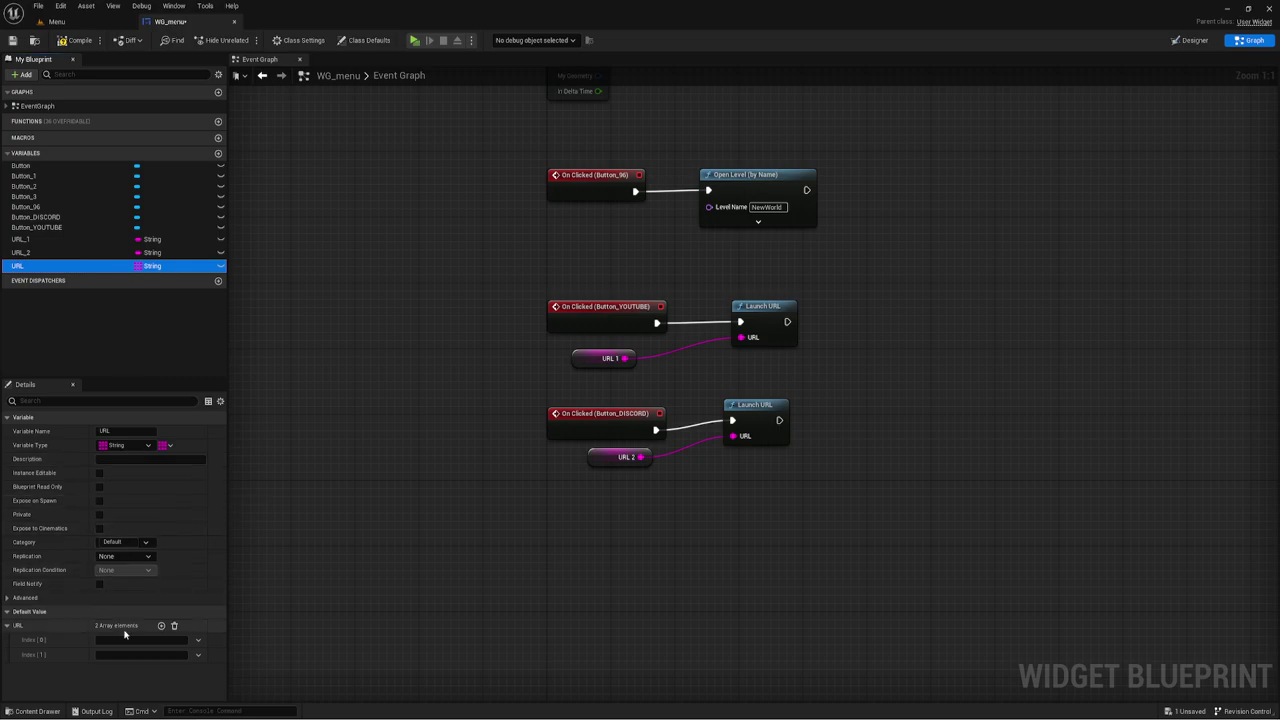
{"action": "left_click", "coordinate": [30, 252]}
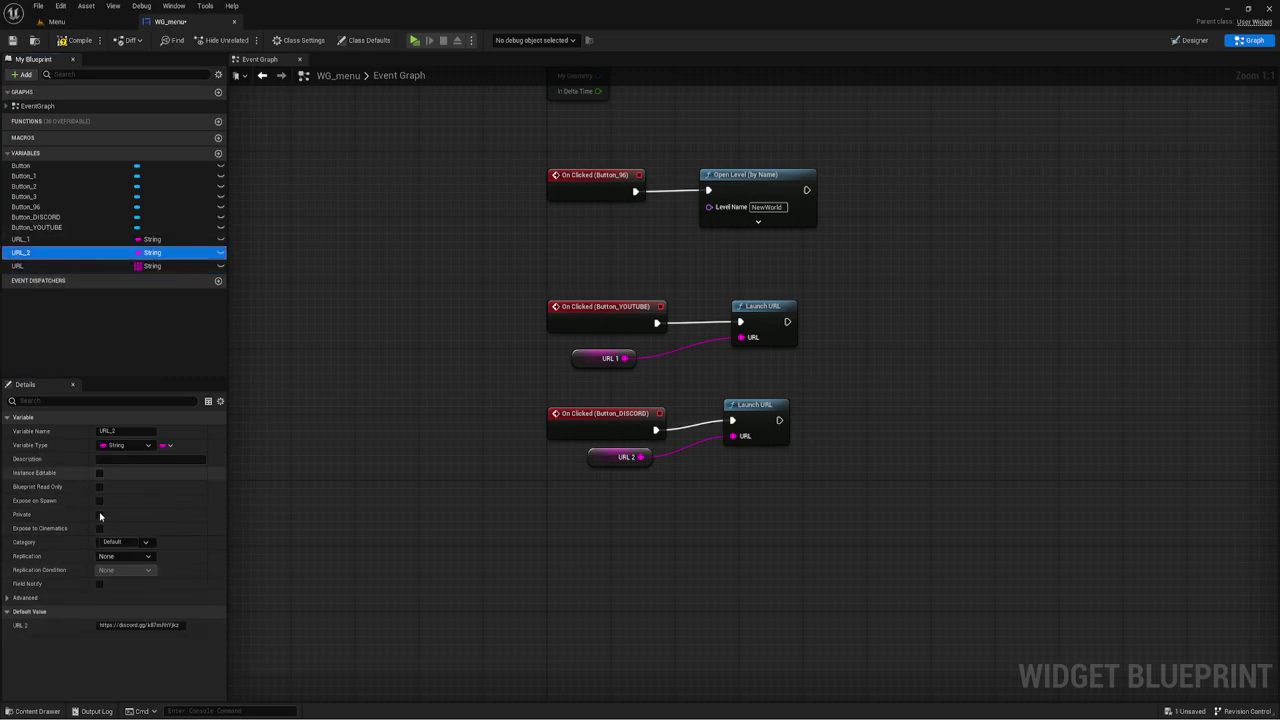
{"action": "left_click", "coordinate": [113, 625]}
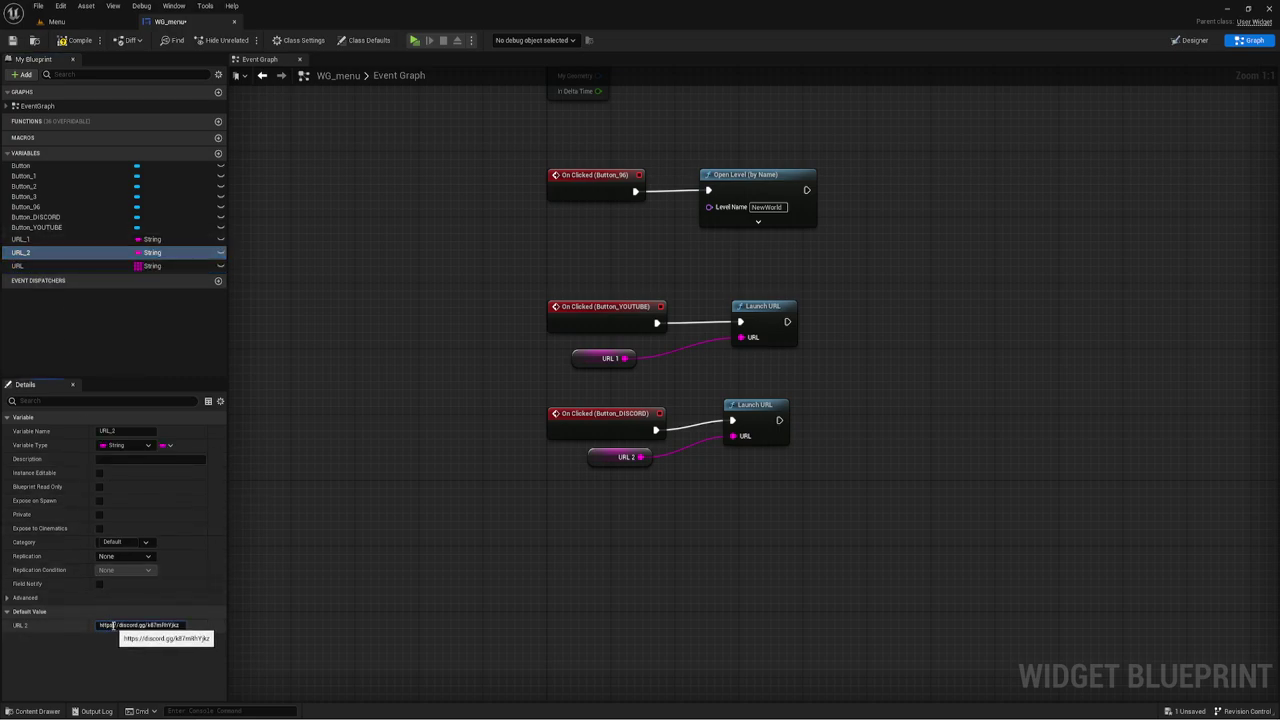
{"action": "key", "text": "ctrl+a"}
{"action": "key", "text": "ctrl+c"}
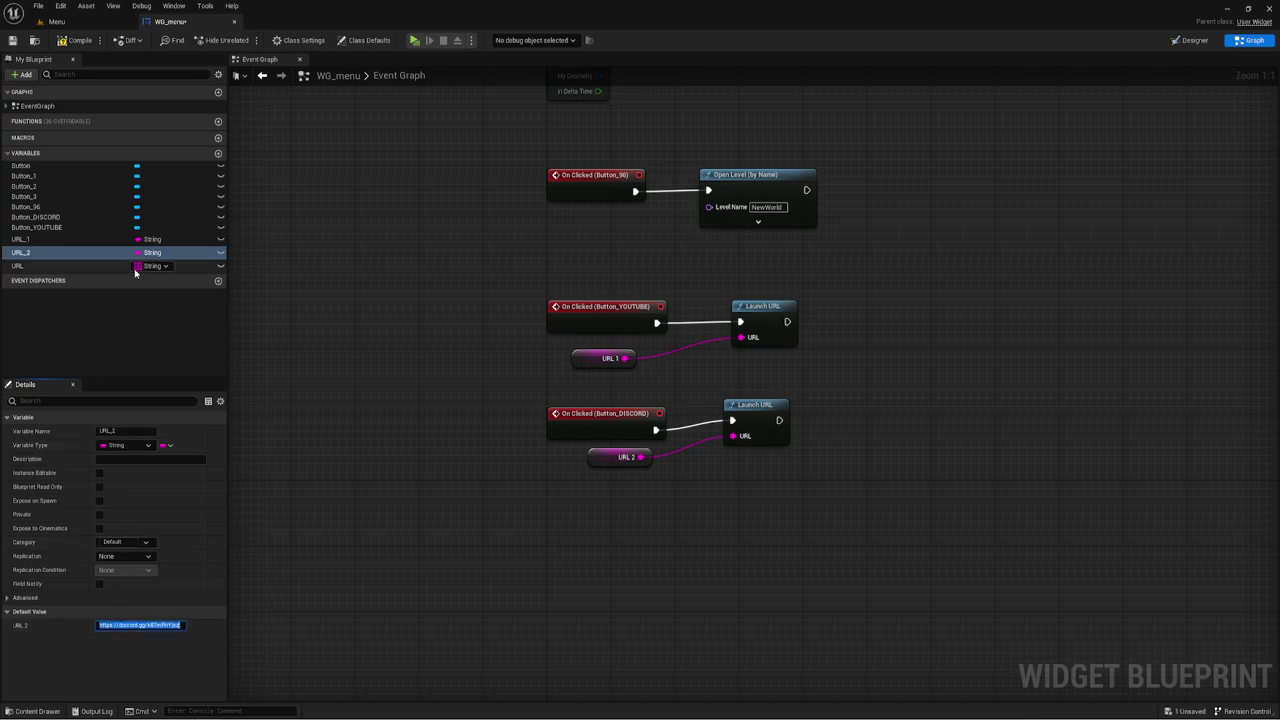
{"action": "left_click", "coordinate": [136, 266]}
{"action": "left_click", "coordinate": [134, 266]}
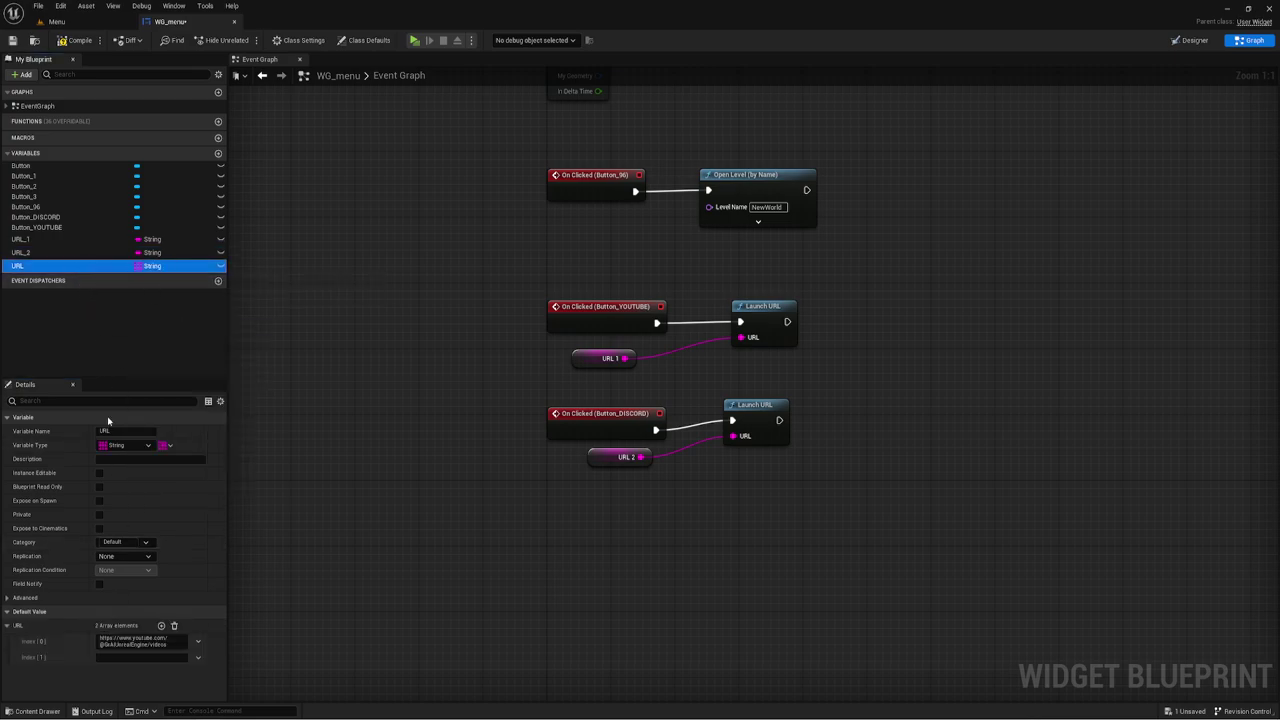
{"action": "left_click", "coordinate": [128, 657]}
{"action": "key", "text": "ctrl+v"}
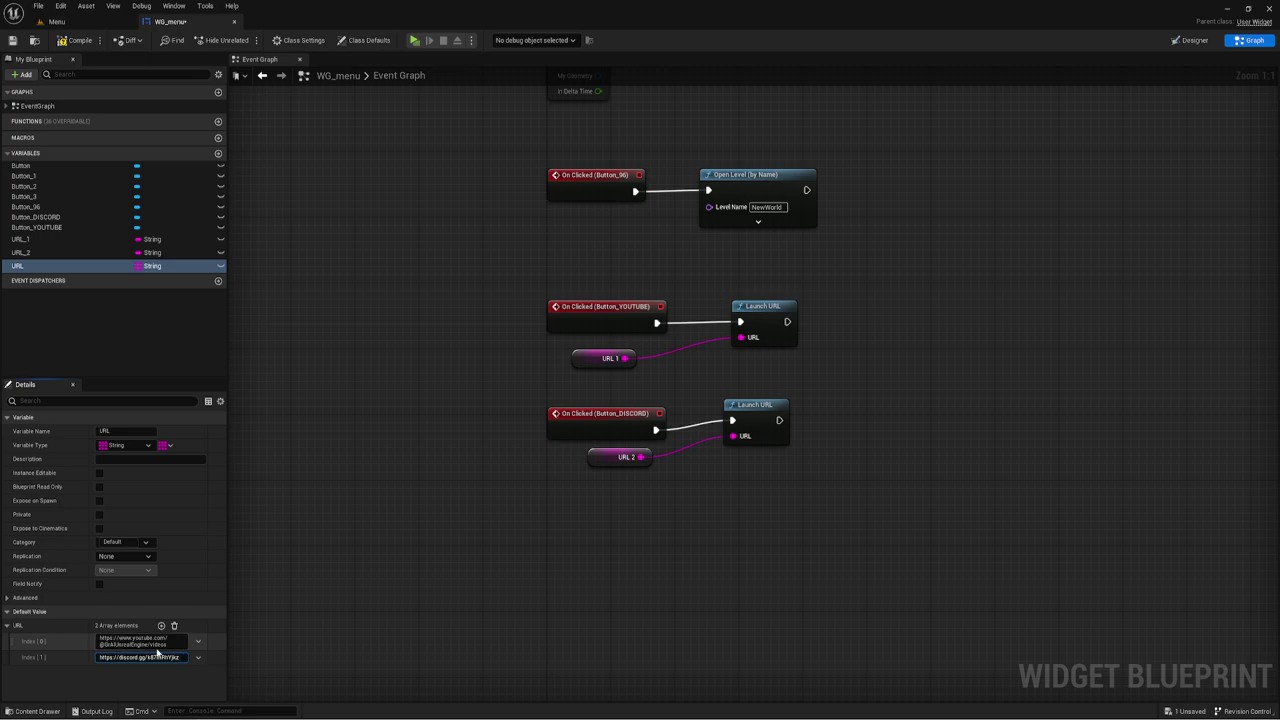
Step: Widen the side panel, return to the graph, and select both Launch URL nodes
{"action": "left_click_drag", "start_coordinate": [229, 571], "coordinate": [322, 560]}
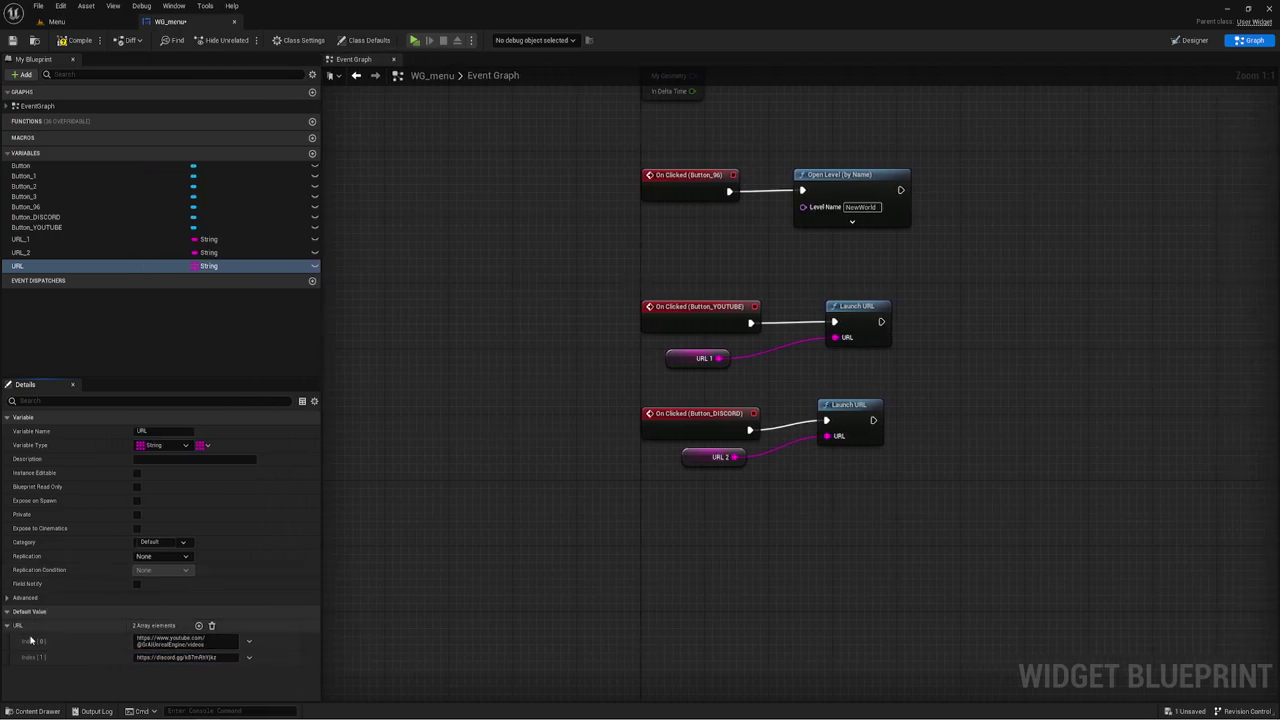
{"action": "left_click", "coordinate": [783, 535]}
{"action": "right_click_drag", "start_coordinate": [783, 535], "coordinate": [699, 445]}
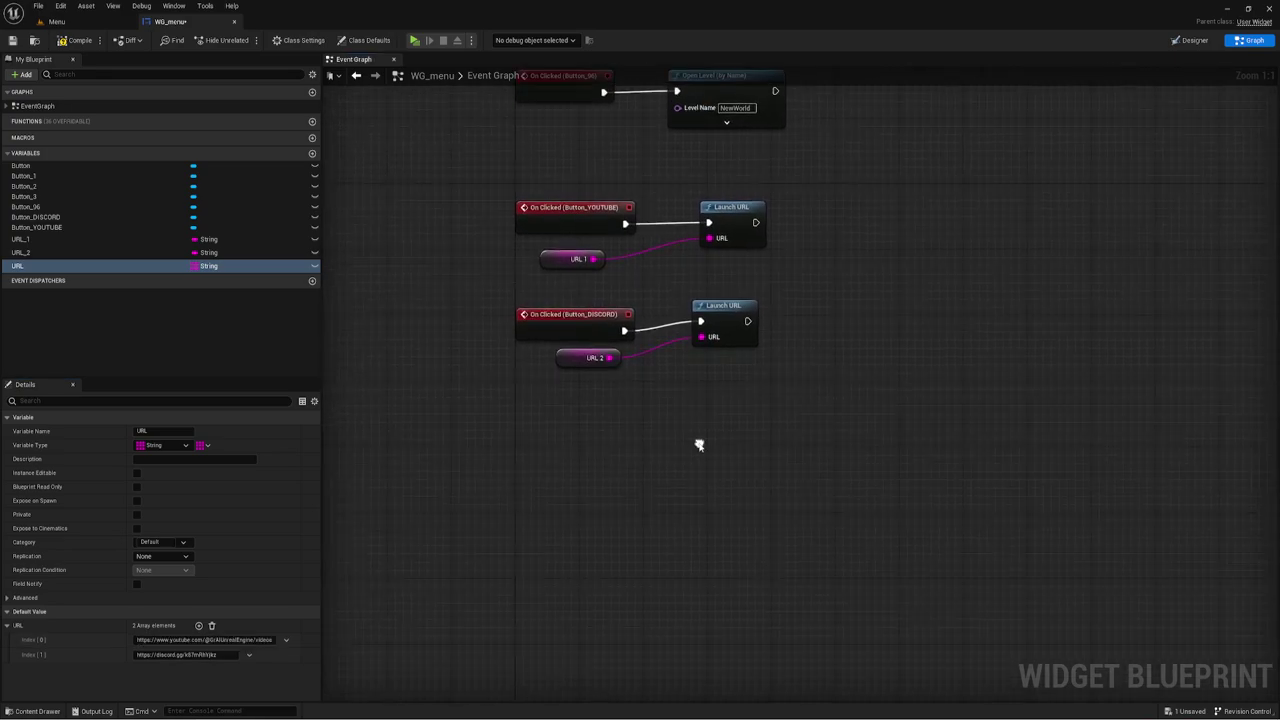
{"action": "left_click_drag", "start_coordinate": [686, 168], "coordinate": [819, 384]}
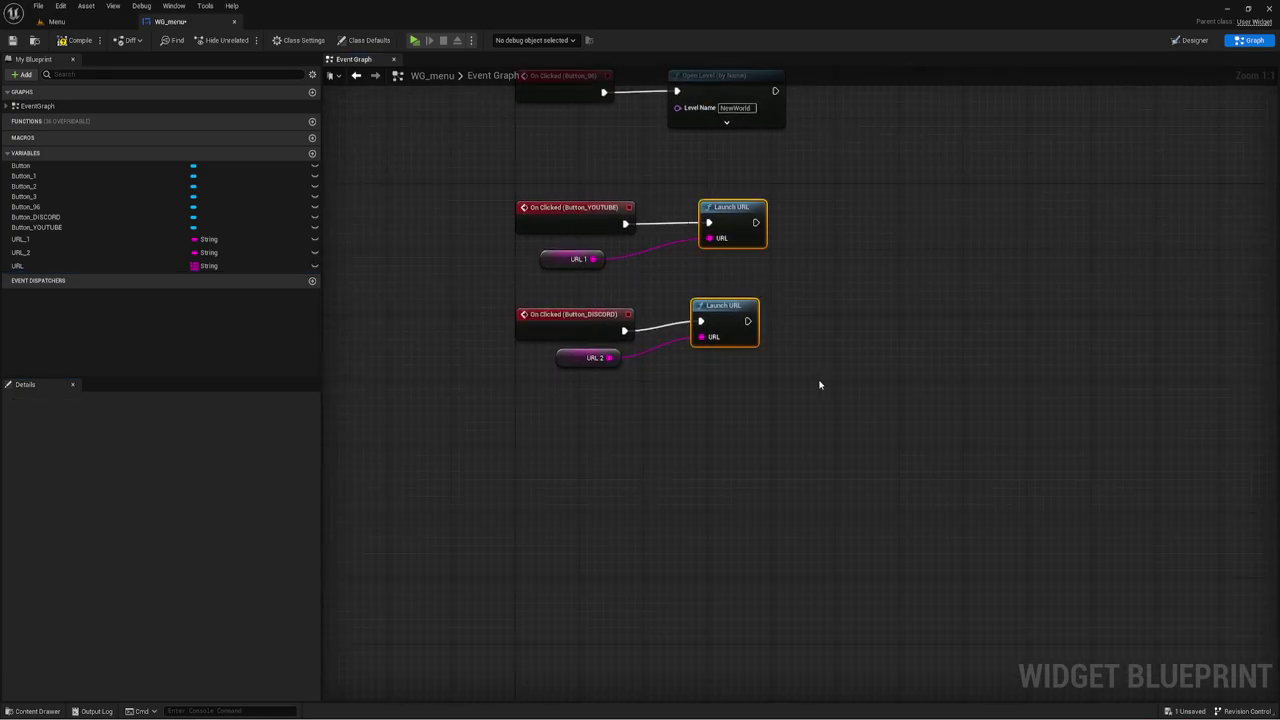
Step: Delete the URL 2 getter, the Discord Launch URL node, and the URL 1 getter
{"action": "left_click", "coordinate": [723, 373]}
{"action": "left_click_drag", "start_coordinate": [702, 385], "coordinate": [560, 345]}
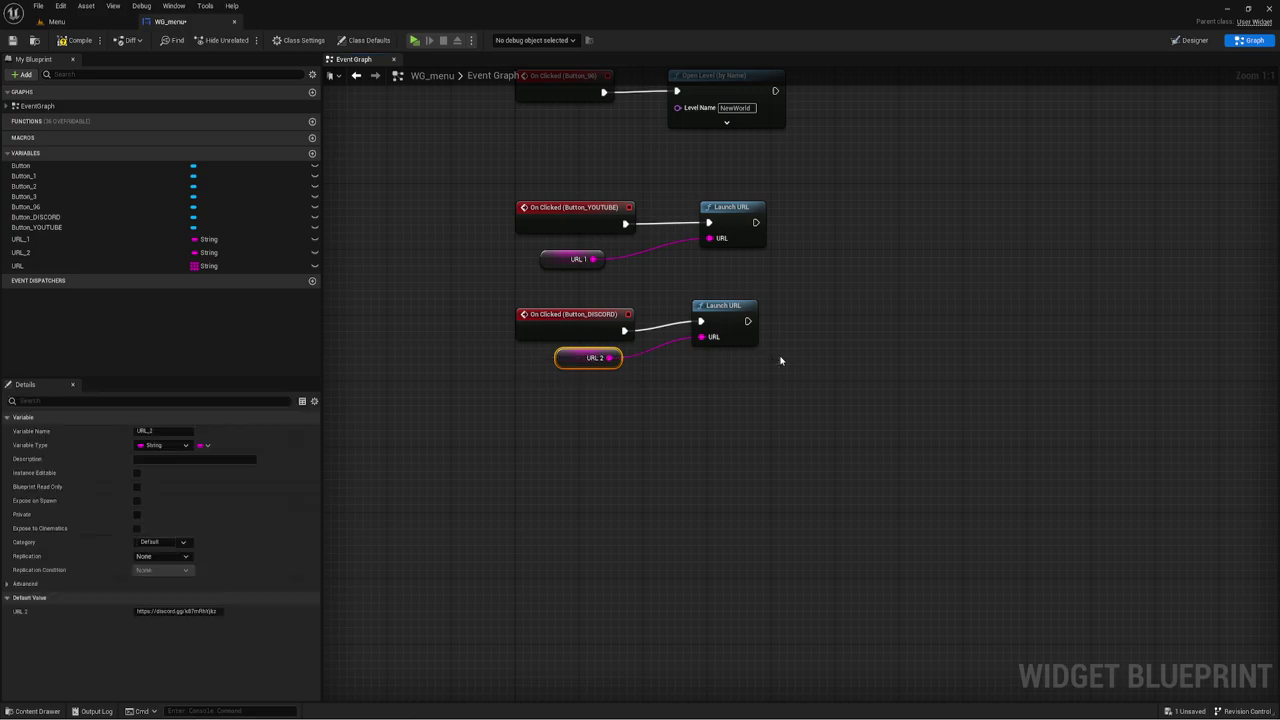
{"action": "key", "text": "Delete"}
{"action": "left_click", "coordinate": [729, 305]}
{"action": "key", "text": "Delete"}
{"action": "left_click", "coordinate": [549, 259]}
{"action": "key", "text": "Delete"}
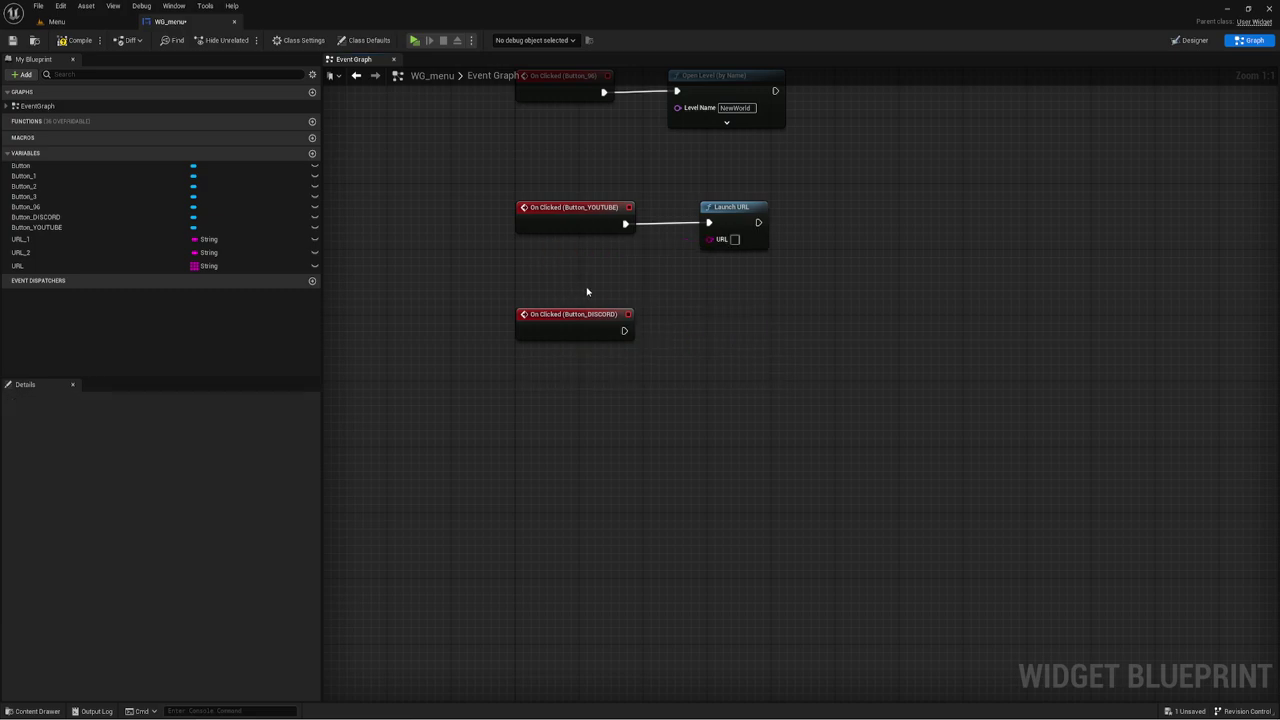
Step: Place a URL array Get node between the handlers and search 'ge' from its pin
{"action": "left_click_drag", "start_coordinate": [18, 265], "coordinate": [580, 284]}
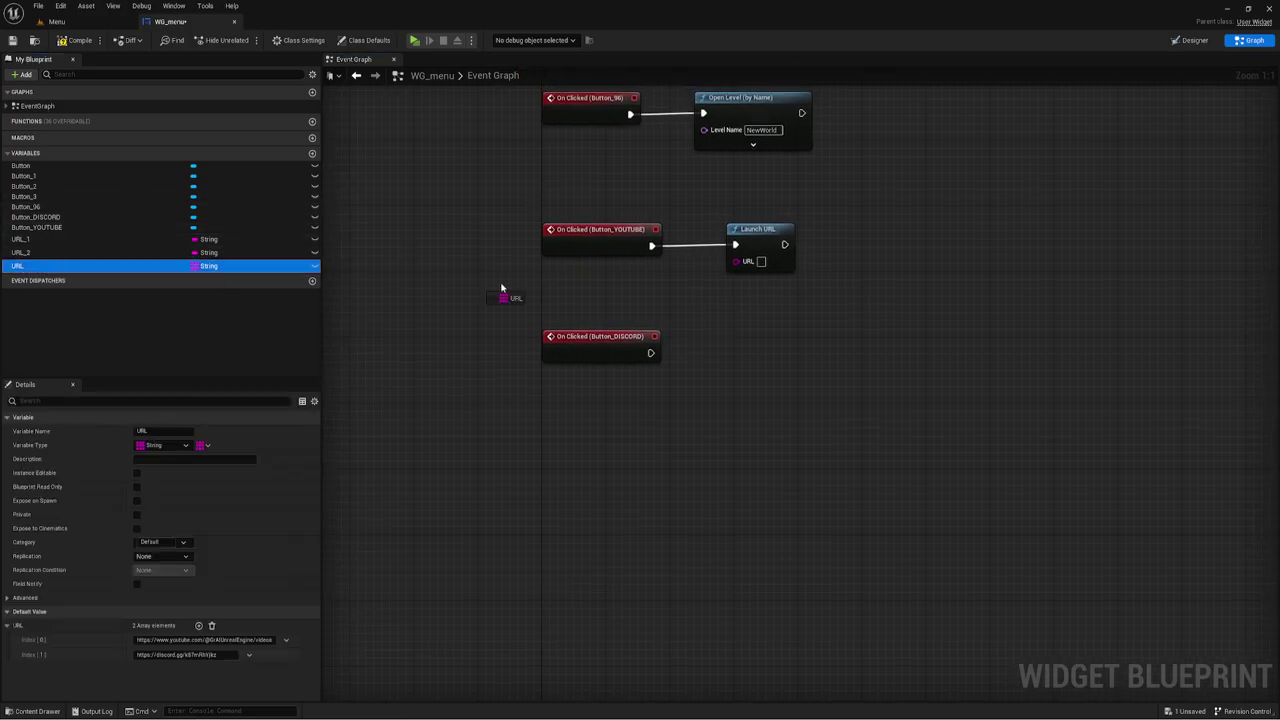
{"action": "right_click_drag", "start_coordinate": [780, 294], "coordinate": [683, 344]}
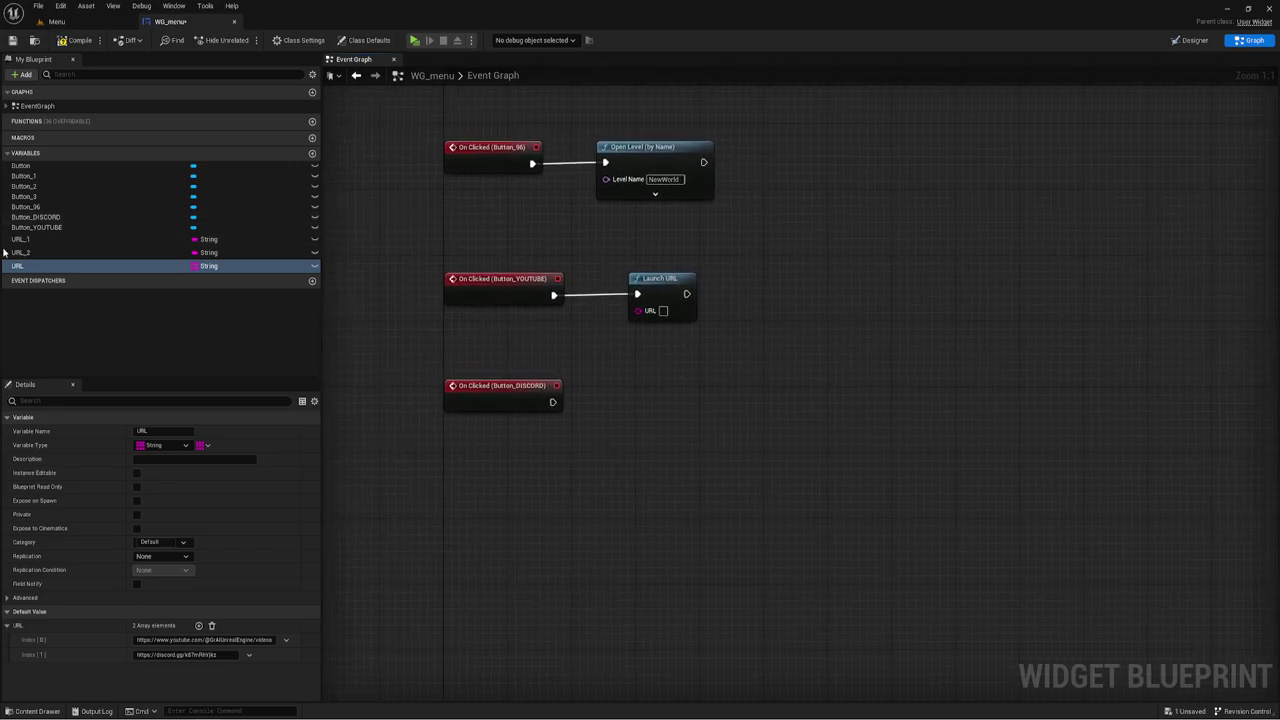
{"action": "left_click_drag", "start_coordinate": [17, 266], "coordinate": [594, 356]}
{"action": "left_click", "coordinate": [518, 345]}
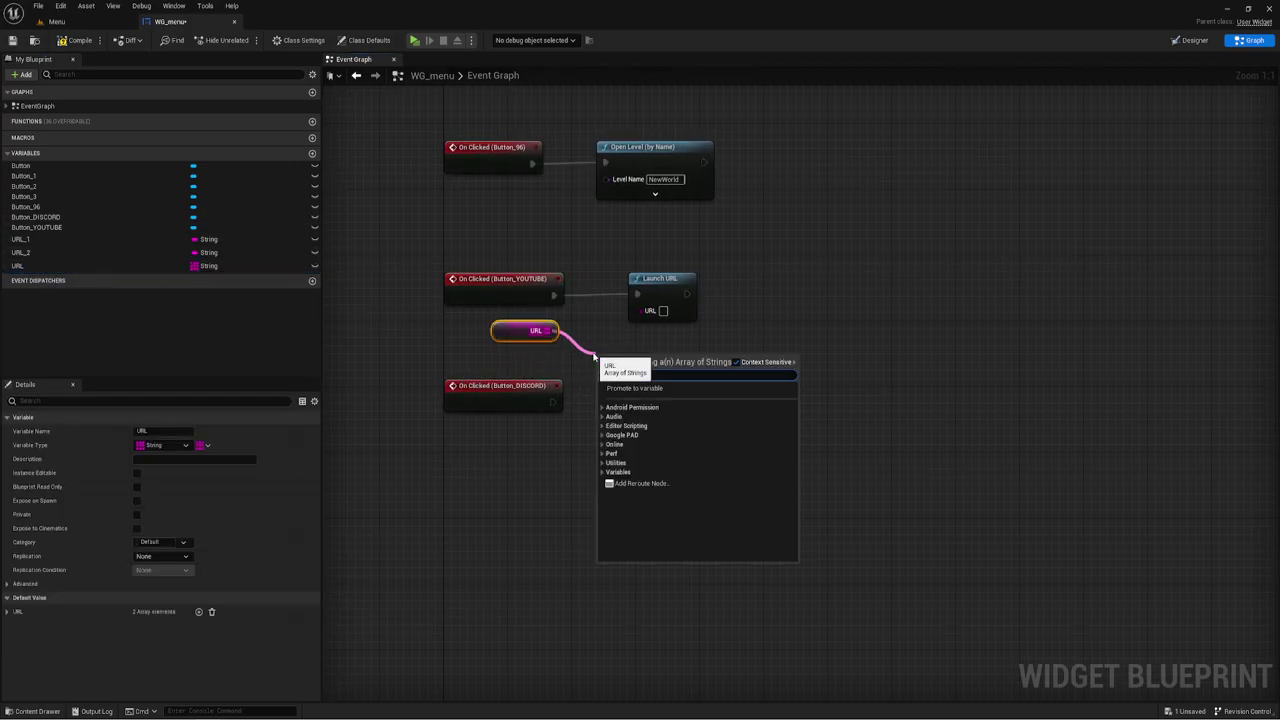
{"action": "type", "text": "ge"}
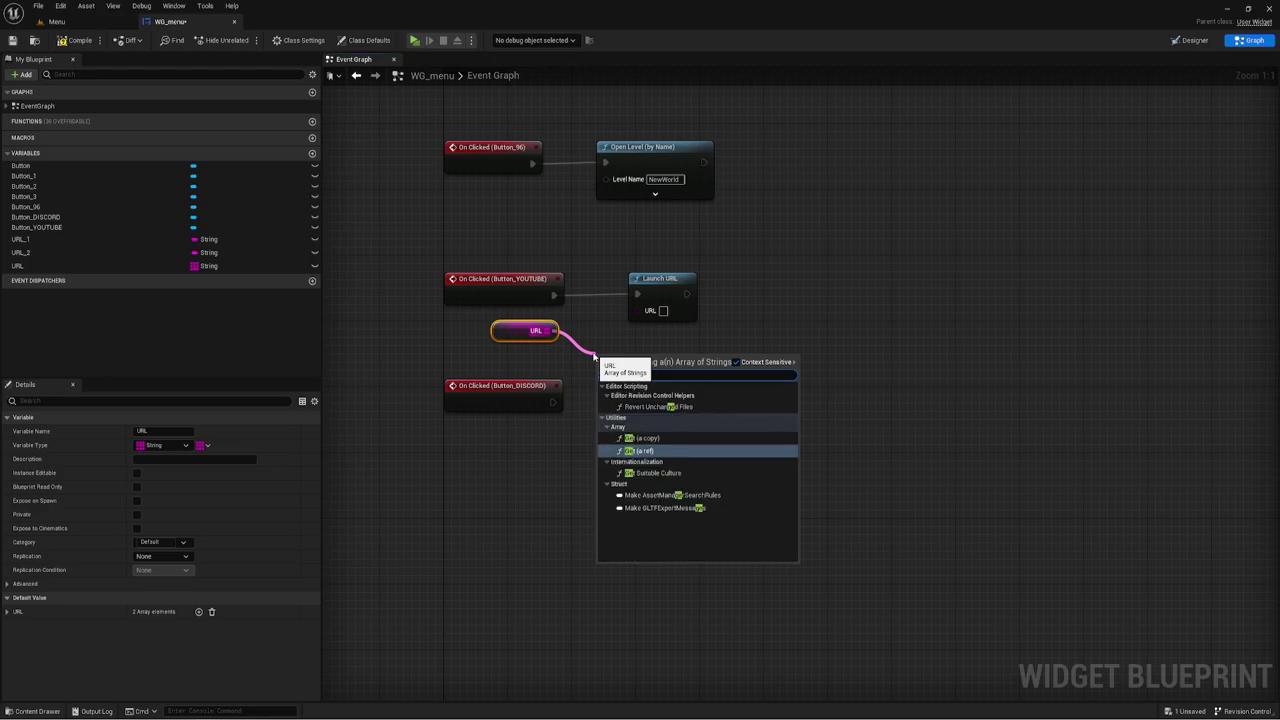
Step: Wire a GET (index 0) from the URL array into YouTube's Launch URL, then select URL, GET and Launch URL
{"action": "left_click", "coordinate": [644, 450]}
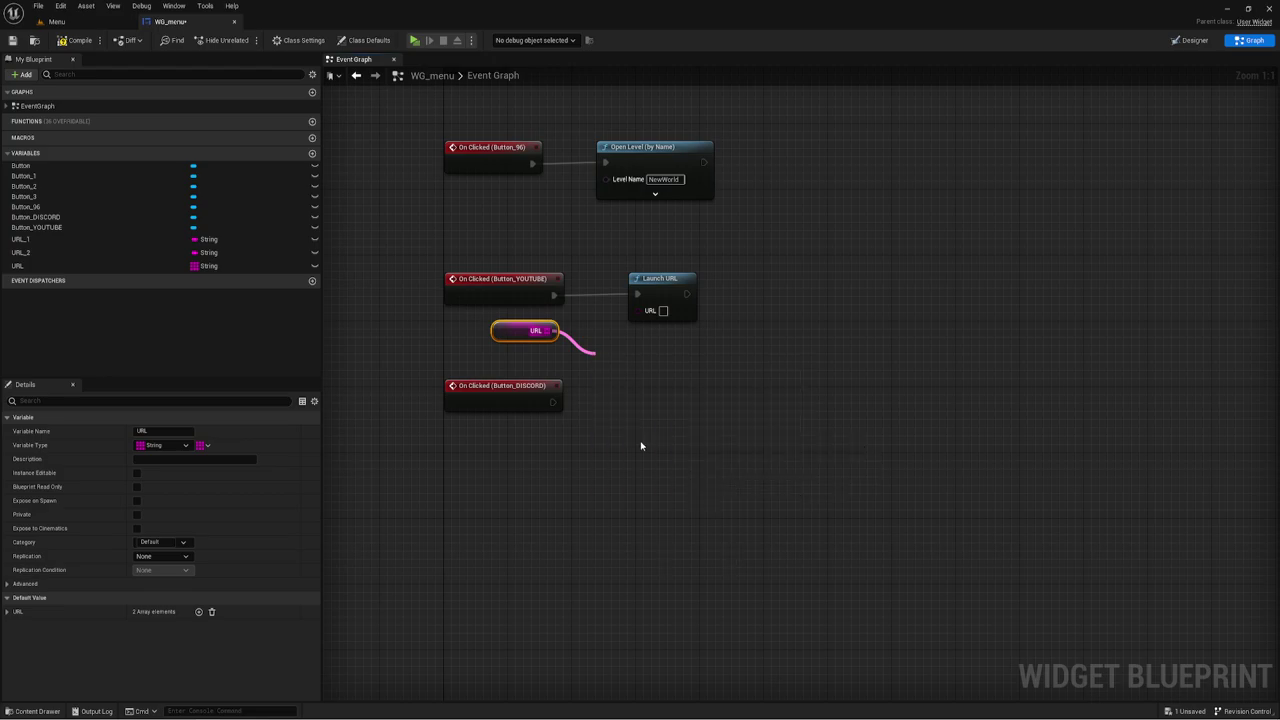
{"action": "left_click_drag", "start_coordinate": [660, 302], "coordinate": [788, 302]}
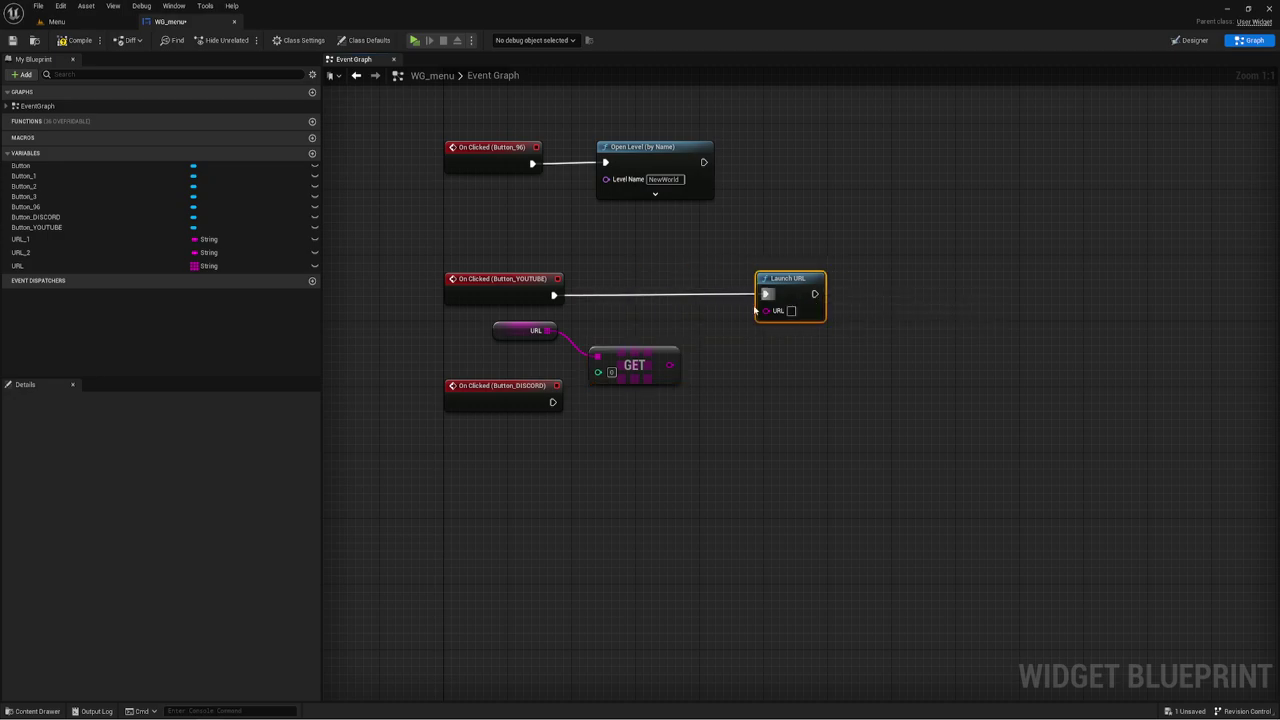
{"action": "left_click_drag", "start_coordinate": [627, 368], "coordinate": [627, 343]}
{"action": "left_click_drag", "start_coordinate": [669, 348], "coordinate": [766, 310]}
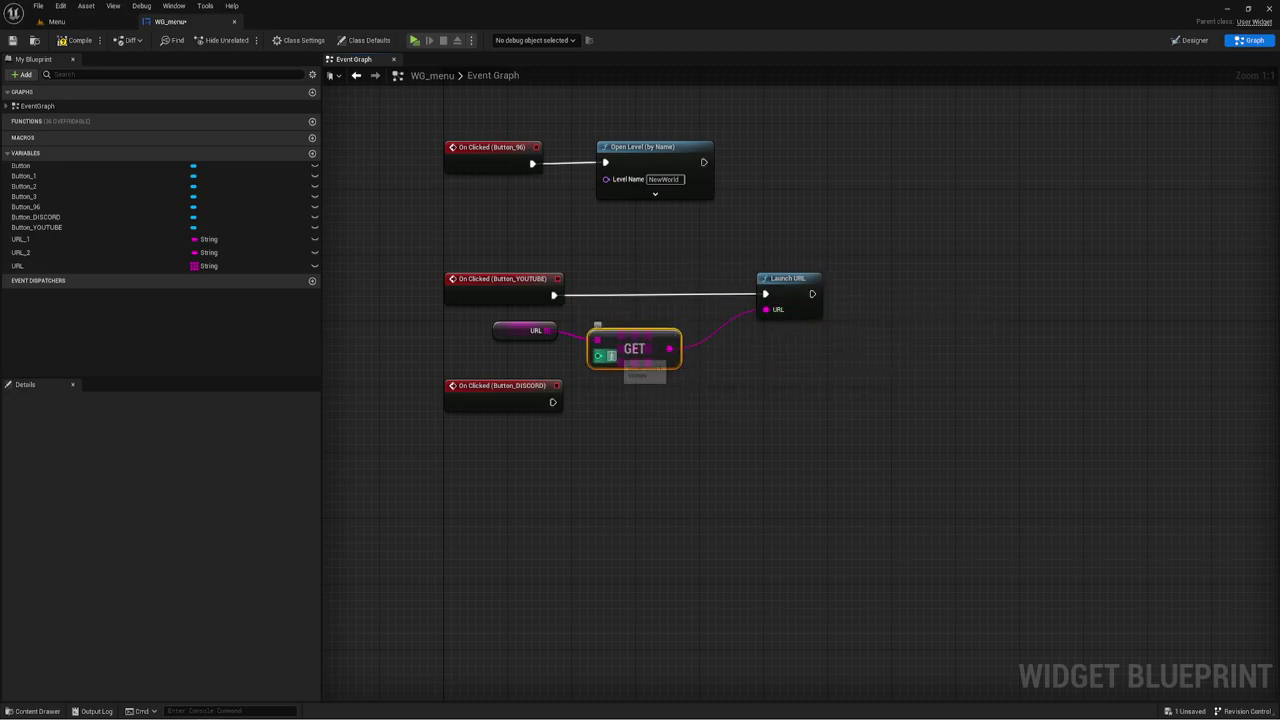
{"action": "left_click", "coordinate": [20, 266]}
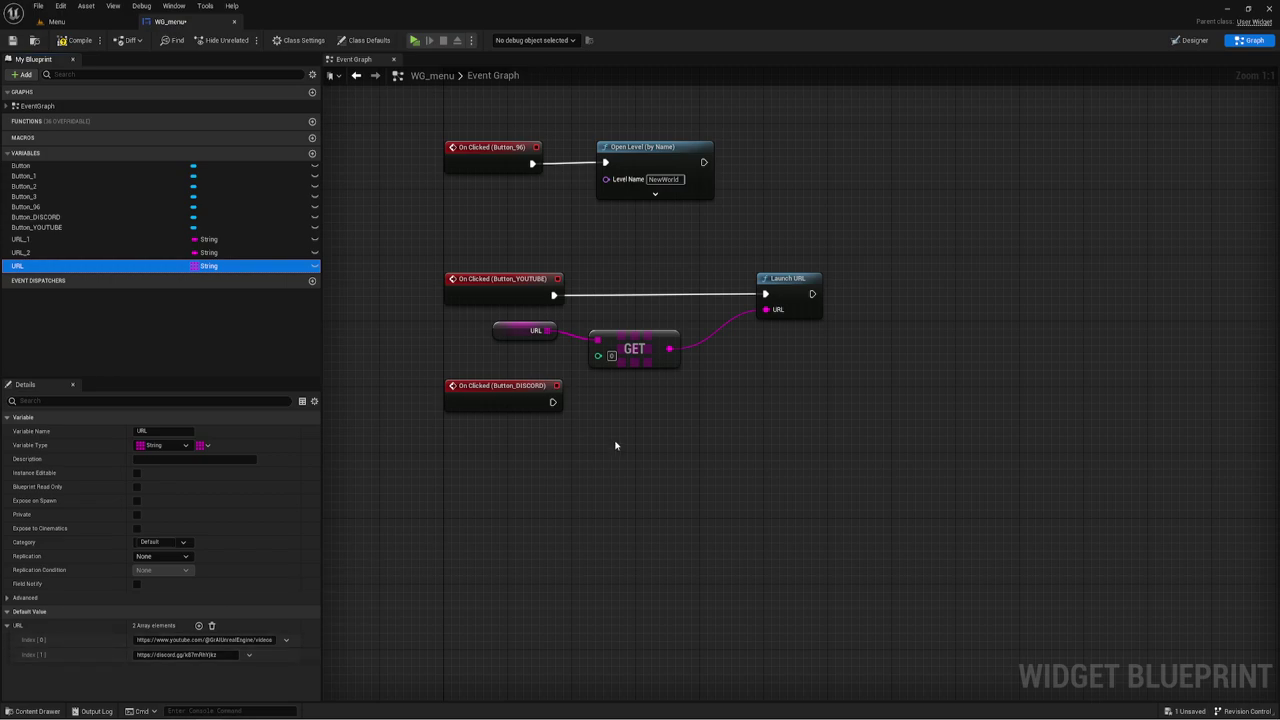
{"action": "right_click_drag", "start_coordinate": [690, 409], "coordinate": [604, 433]}
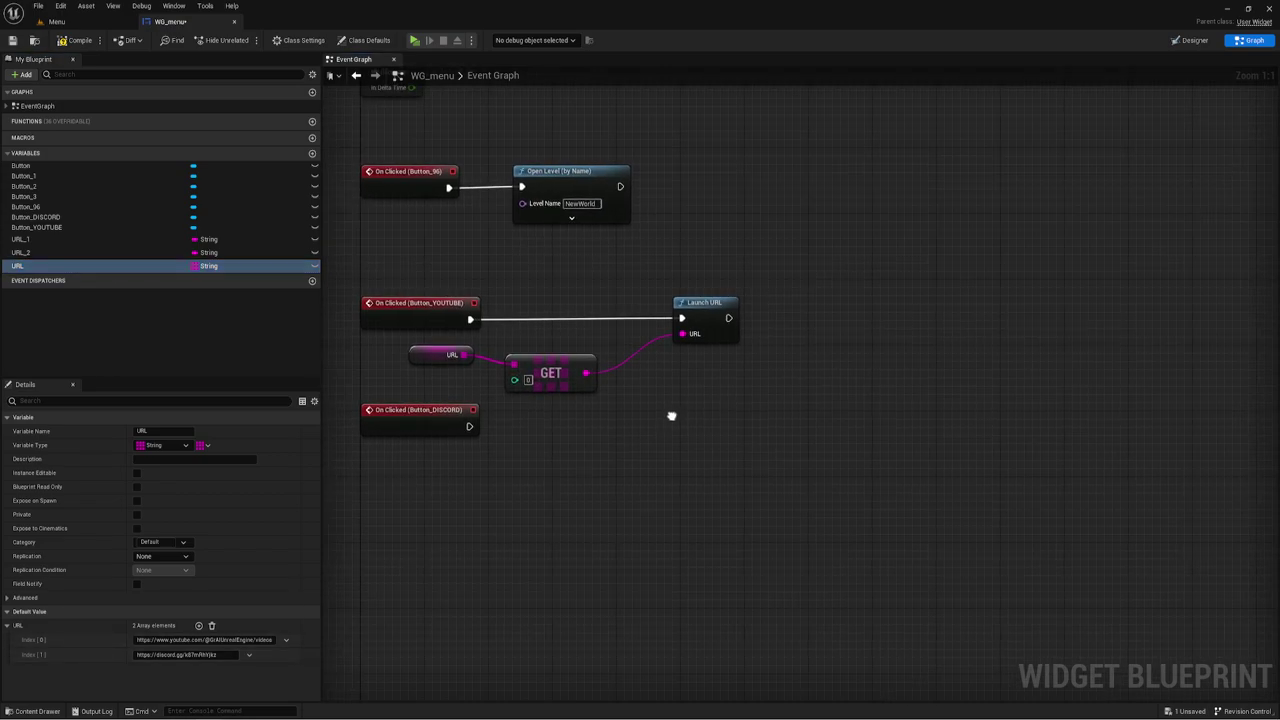
{"action": "mouse_move", "coordinate": [435, 382]}
{"action": "left_mouse_down"}
{"action": "mouse_move", "coordinate": [560, 345]}
{"action": "mouse_move", "coordinate": [603, 372]}
{"action": "left_mouse_up"}
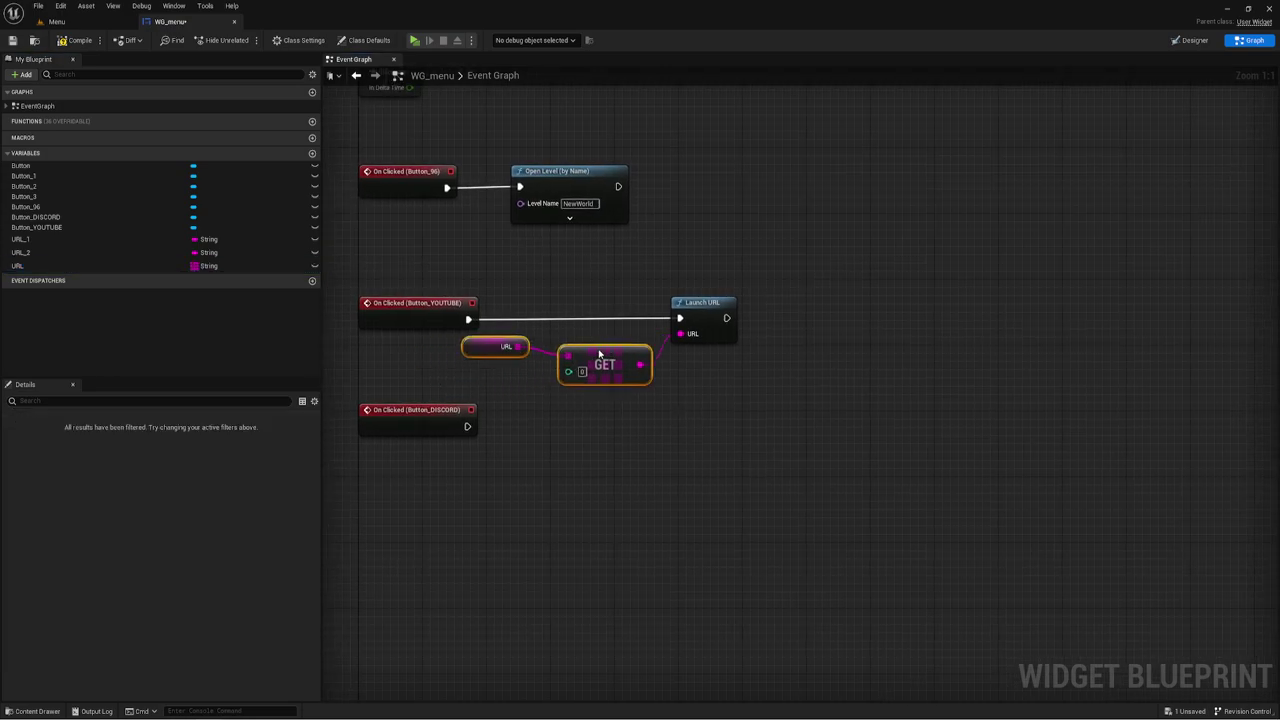
{"action": "left_click_drag", "start_coordinate": [515, 386], "coordinate": [750, 298]}
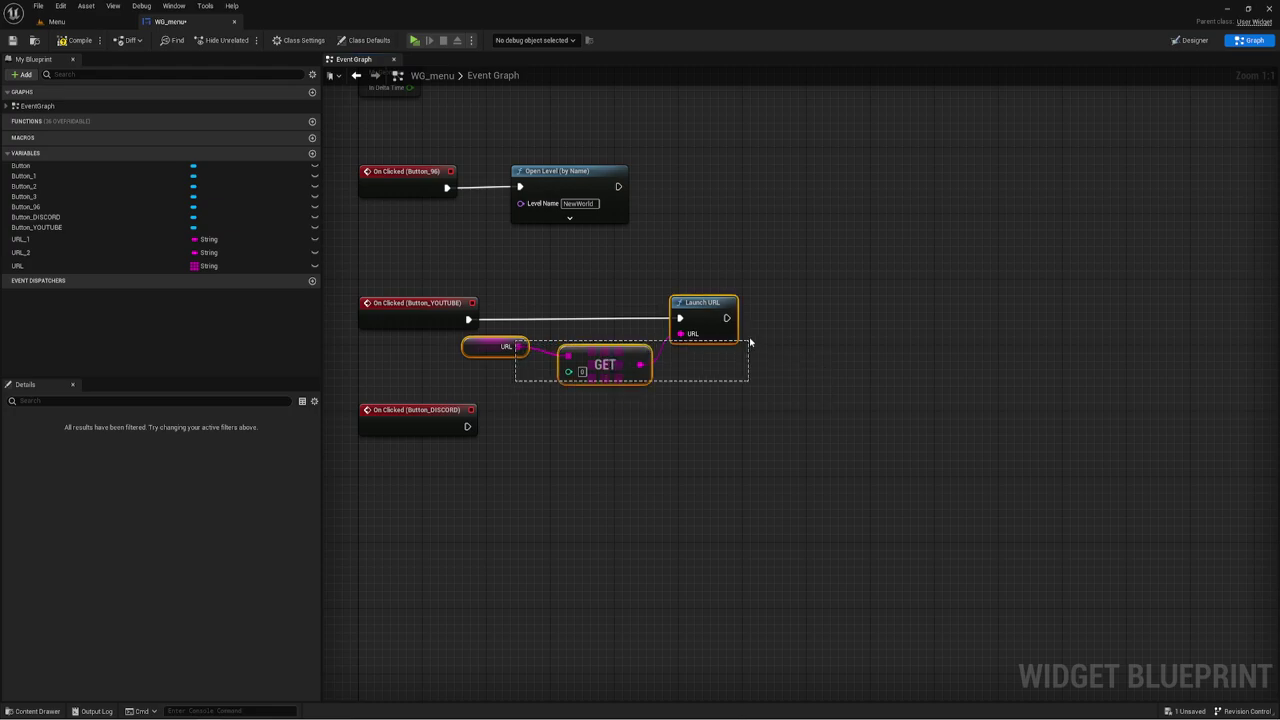
Step: Collapse the URL, GET and Launch URL nodes into a function named toURL
{"action": "right_click", "coordinate": [700, 316]}
{"action": "left_click", "coordinate": [743, 451]}
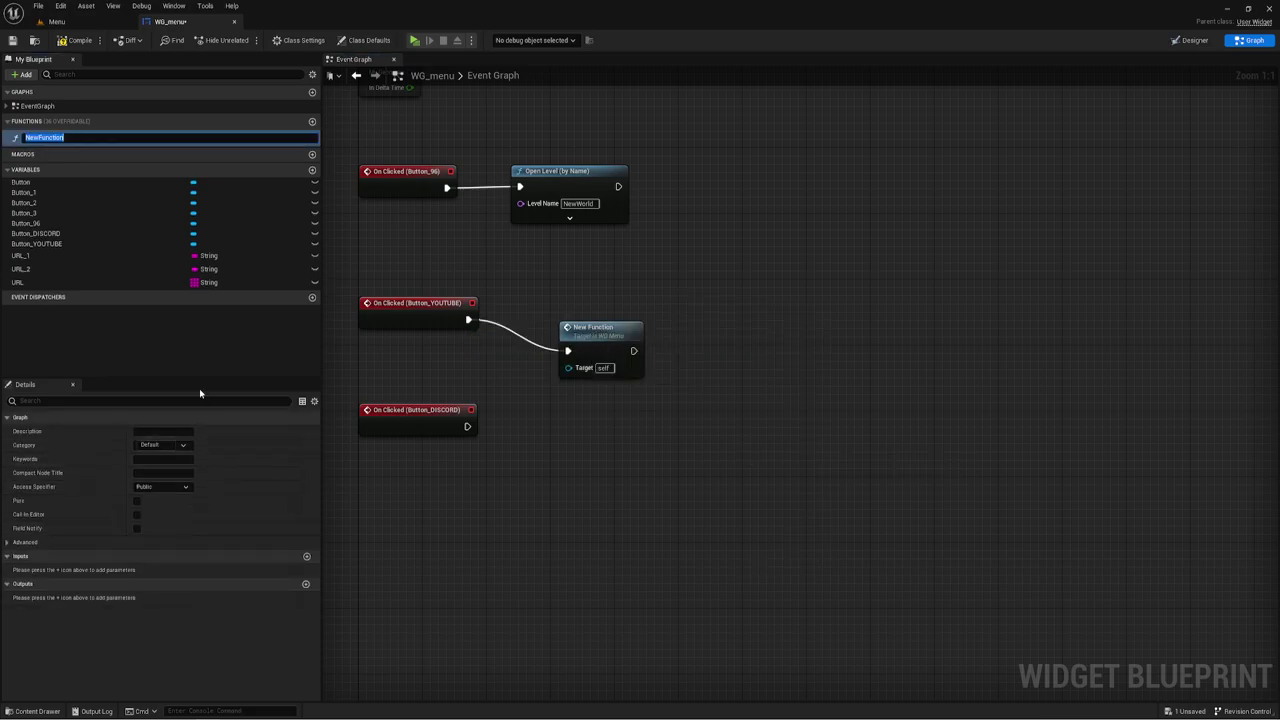
{"action": "type", "text": "toUR"}
{"action": "type", "text": "L"}
{"action": "key", "text": "Return"}
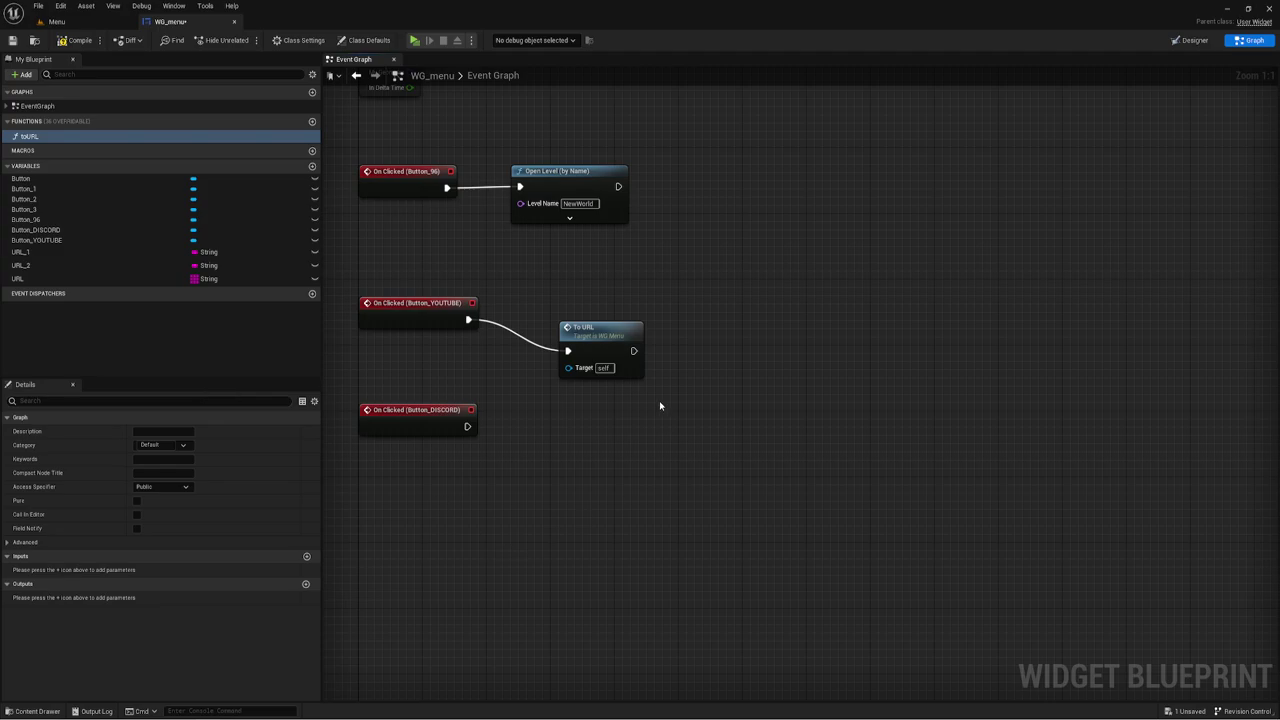
{"action": "left_click_drag", "start_coordinate": [607, 346], "coordinate": [581, 312]}
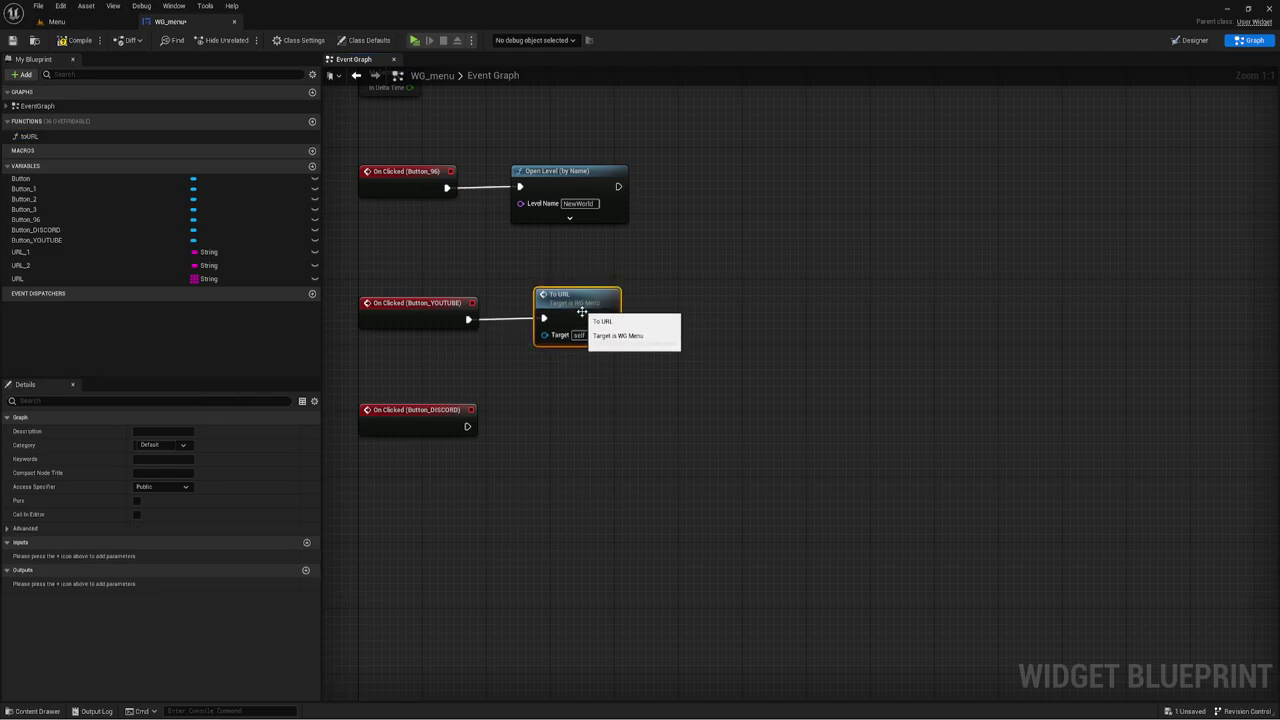
{"action": "mouse_move", "coordinate": [606, 373]}
{"action": "right_mouse_down"}
{"action": "mouse_move", "coordinate": [676, 425]}
{"action": "mouse_move", "coordinate": [700, 415]}
{"action": "right_mouse_up"}
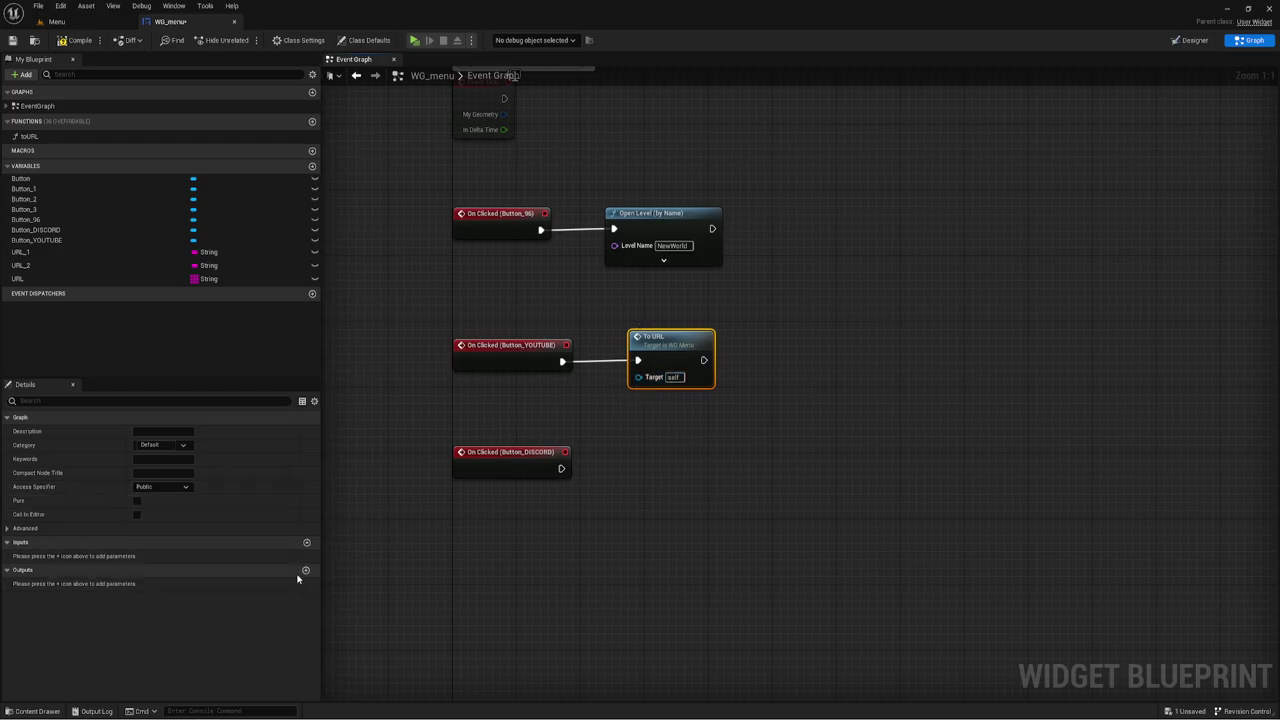
Step: Add an integer input parameter named Number to the To URL function
{"action": "left_click", "coordinate": [9, 528]}
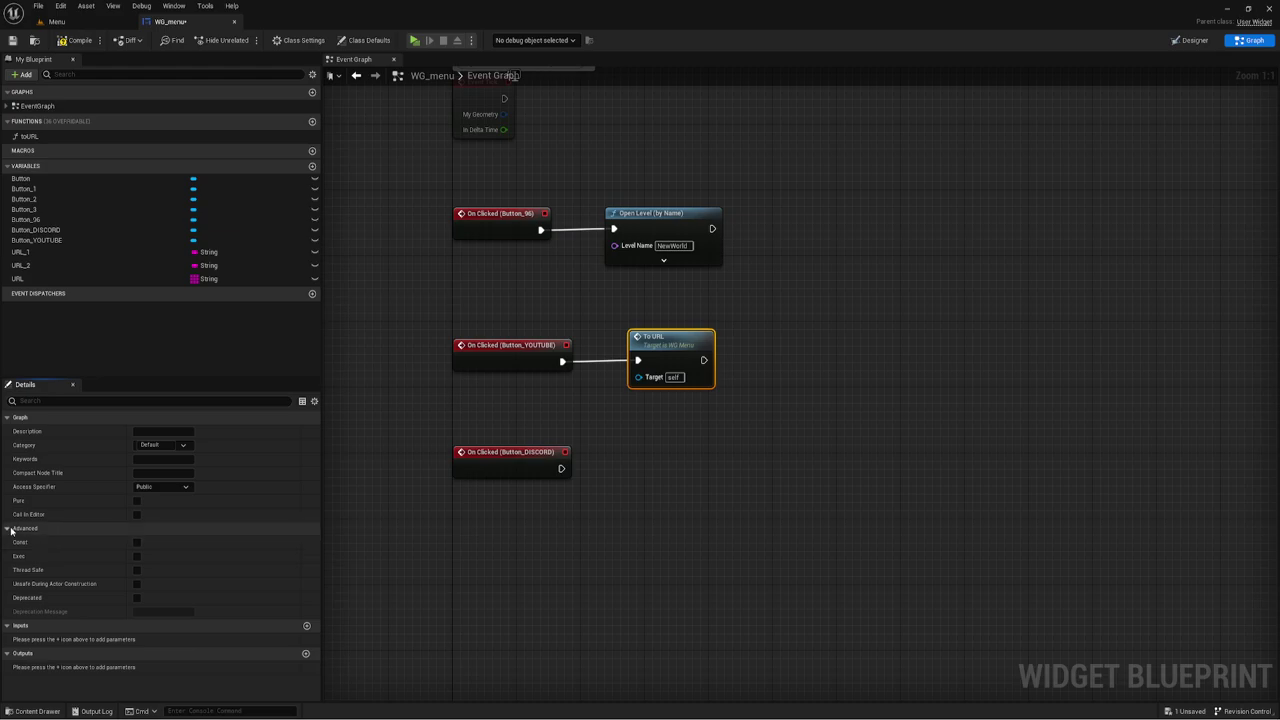
{"action": "left_click", "coordinate": [9, 528]}
{"action": "left_click", "coordinate": [307, 542]}
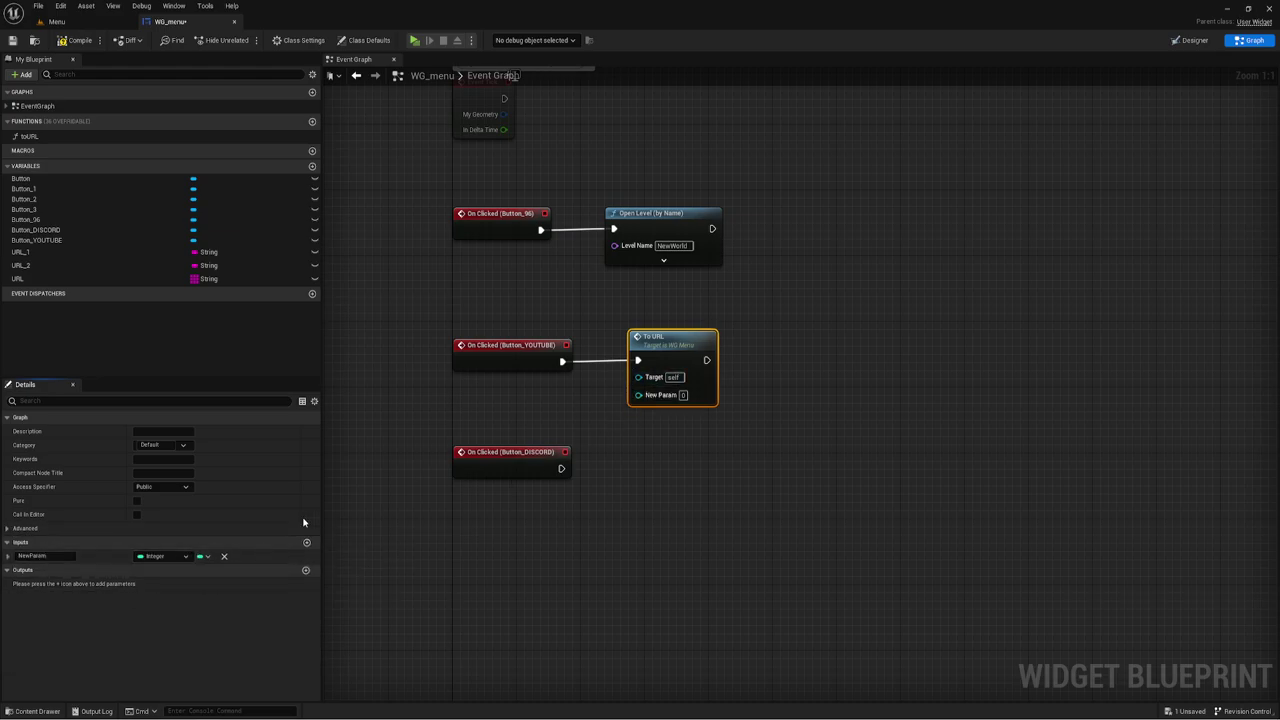
{"action": "left_click", "coordinate": [163, 557]}
{"action": "left_click", "coordinate": [163, 558]}
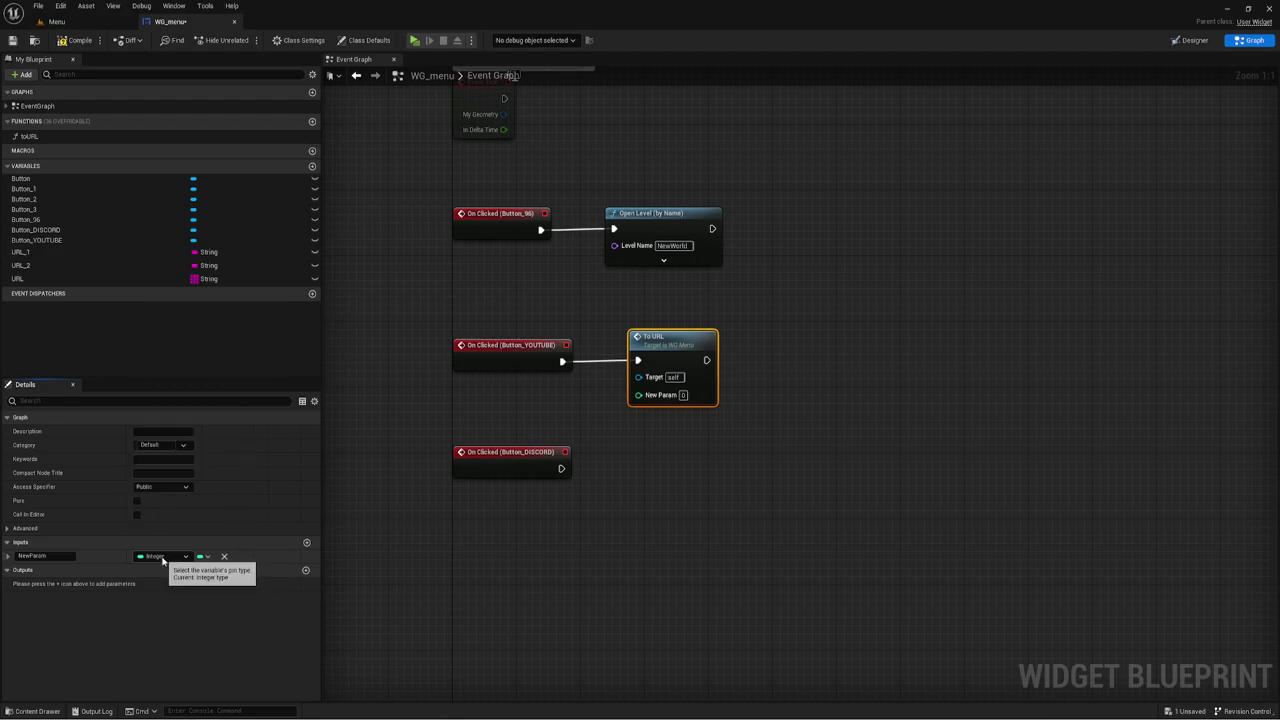
{"action": "left_click", "coordinate": [60, 556]}
{"action": "type", "text": "number"}
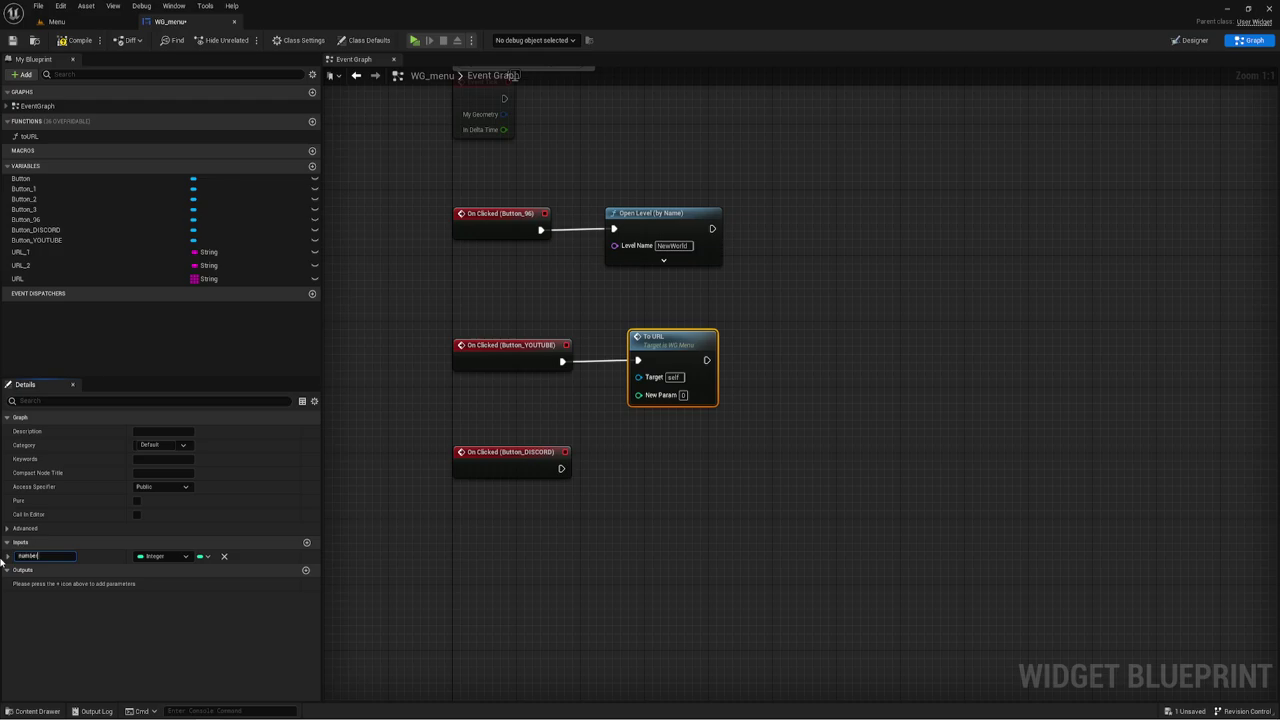
{"action": "key", "text": "Return"}
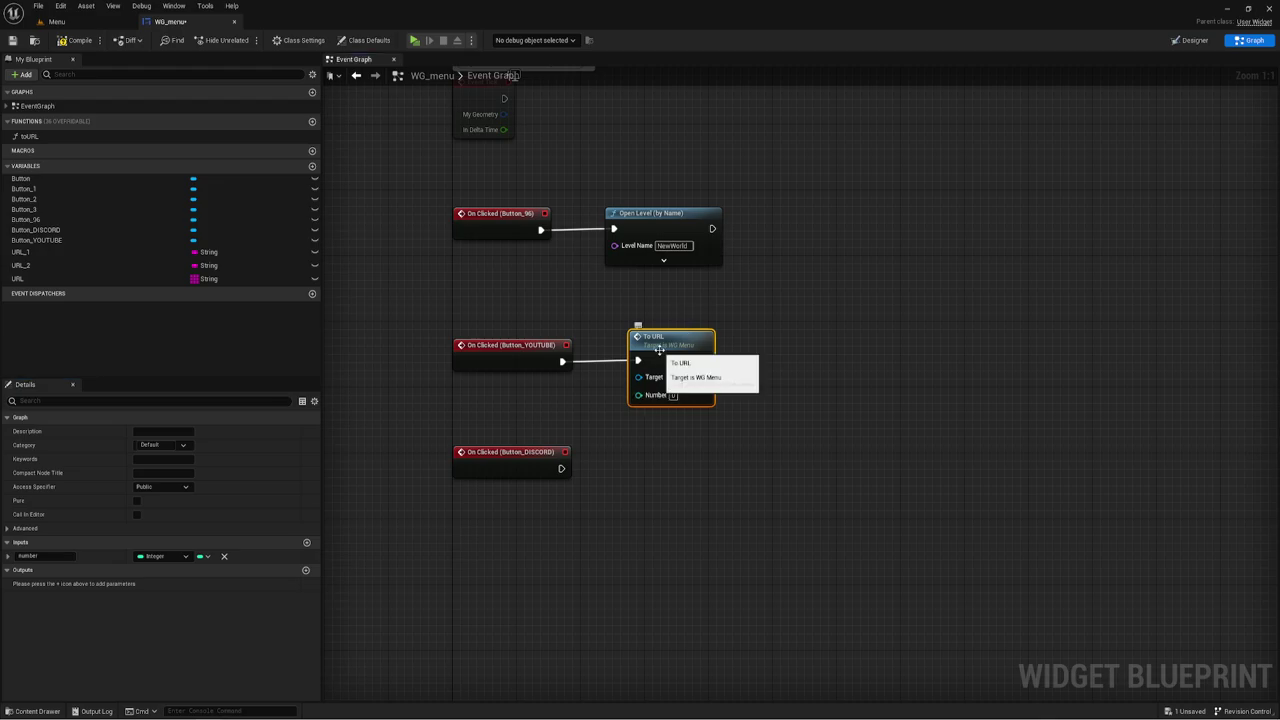
Step: Inside the To URL graph, wire Number into the GET node's index
{"action": "double_click", "coordinate": [659, 349]}
{"action": "mouse_move", "coordinate": [704, 392]}
{"action": "left_mouse_down"}
{"action": "mouse_move", "coordinate": [704, 351]}
{"action": "mouse_move", "coordinate": [841, 435]}
{"action": "left_mouse_up"}
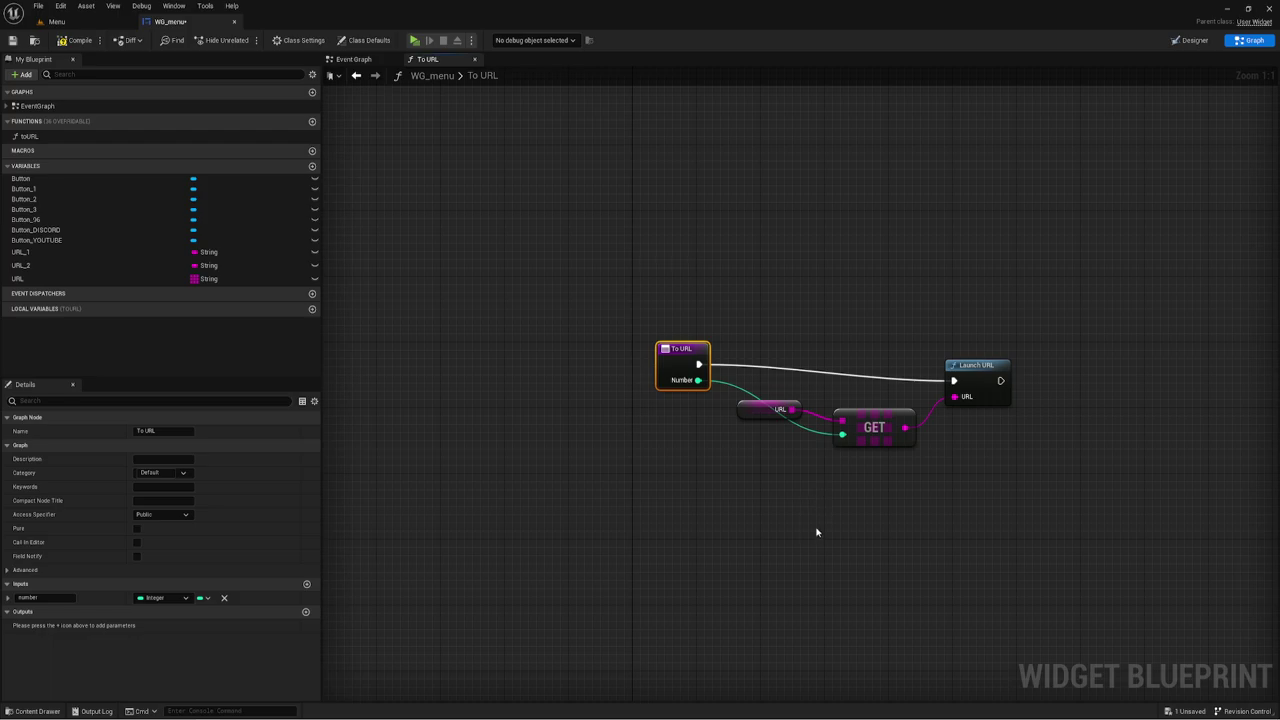
{"action": "left_click_drag", "start_coordinate": [763, 468], "coordinate": [870, 405]}
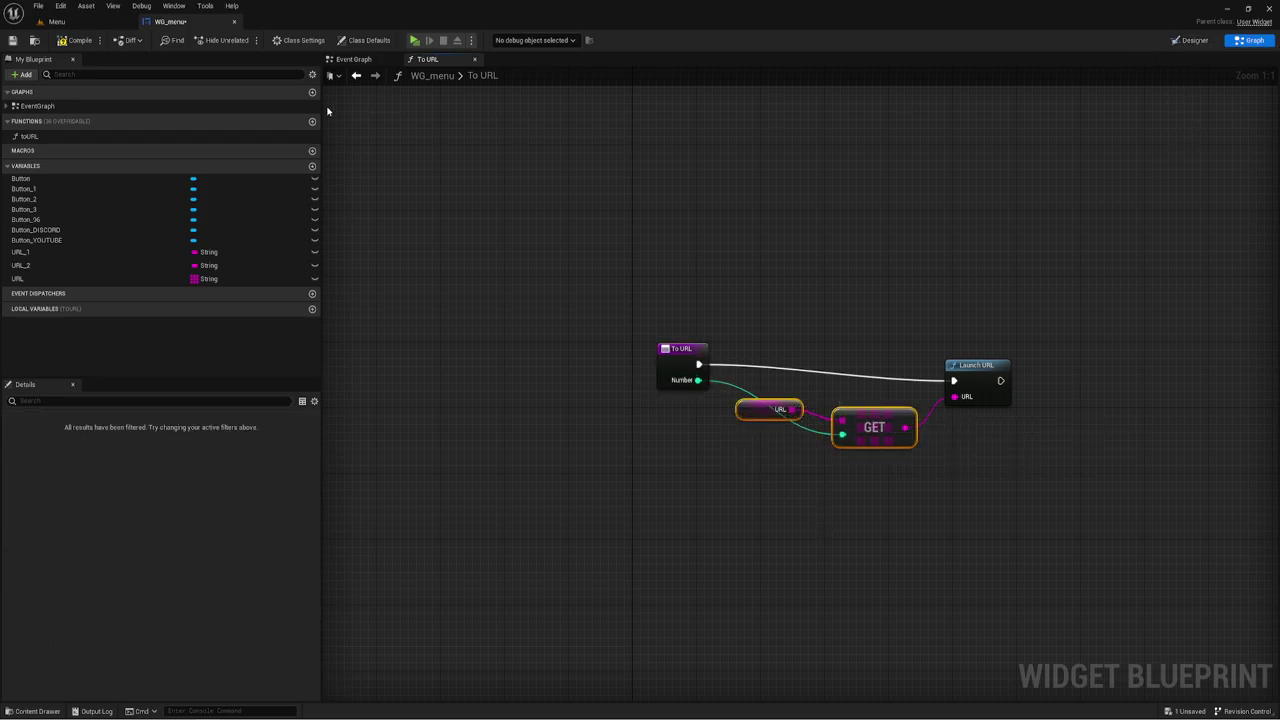
{"action": "left_click", "coordinate": [365, 63]}
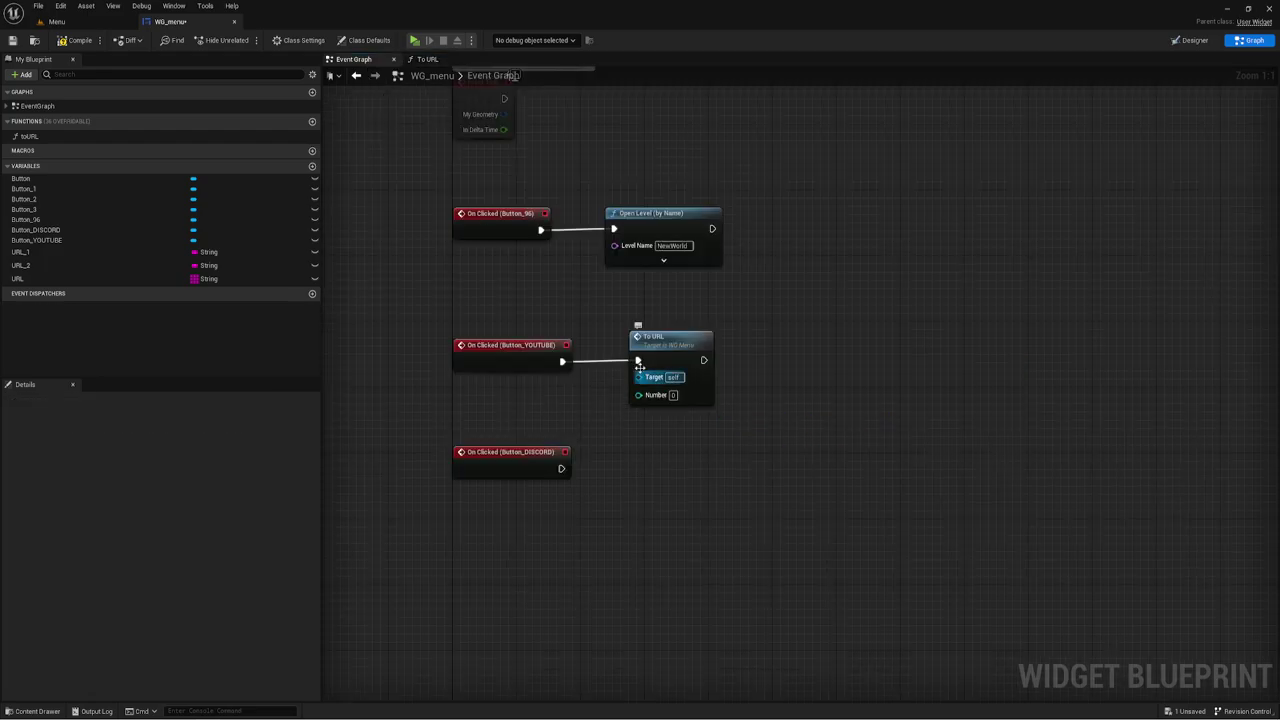
Step: Have the Discord click call a copied To URL node with Number 1, then compile
{"action": "left_click", "coordinate": [664, 358]}
{"action": "key", "text": "ctrl+c"}
{"action": "key", "text": "ctrl+v"}
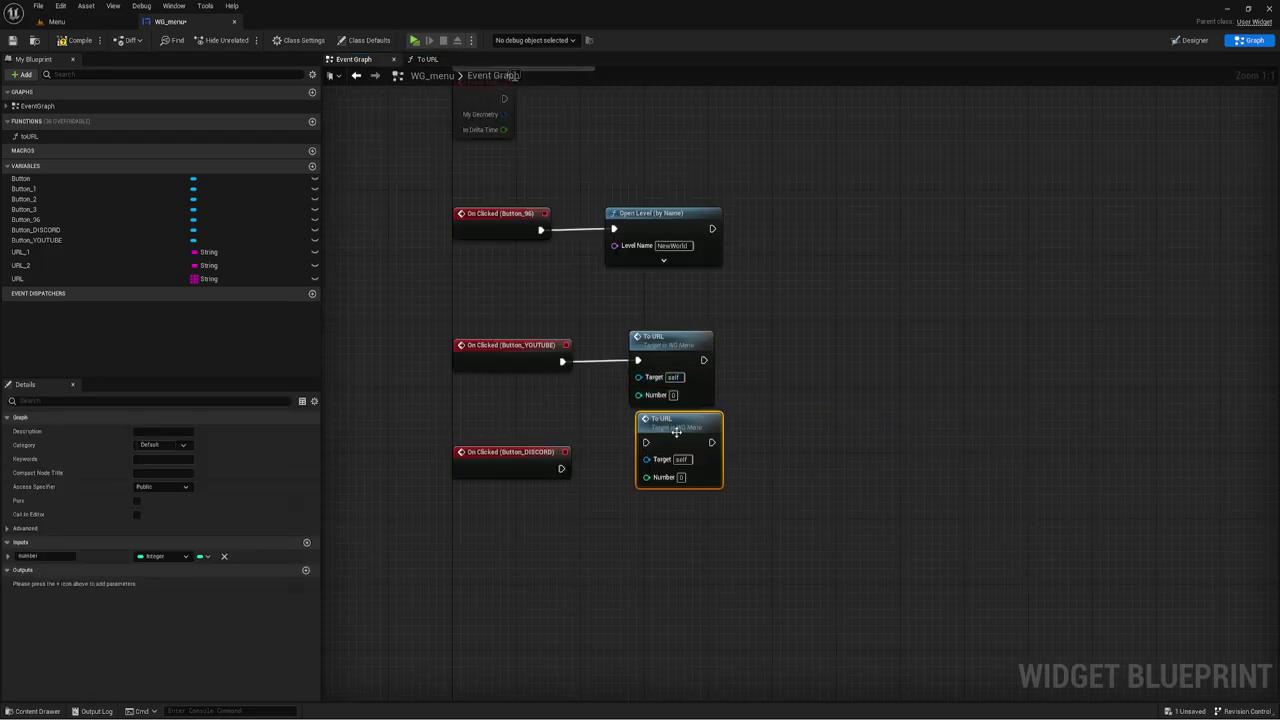
{"action": "left_click_drag", "start_coordinate": [648, 440], "coordinate": [561, 468]}
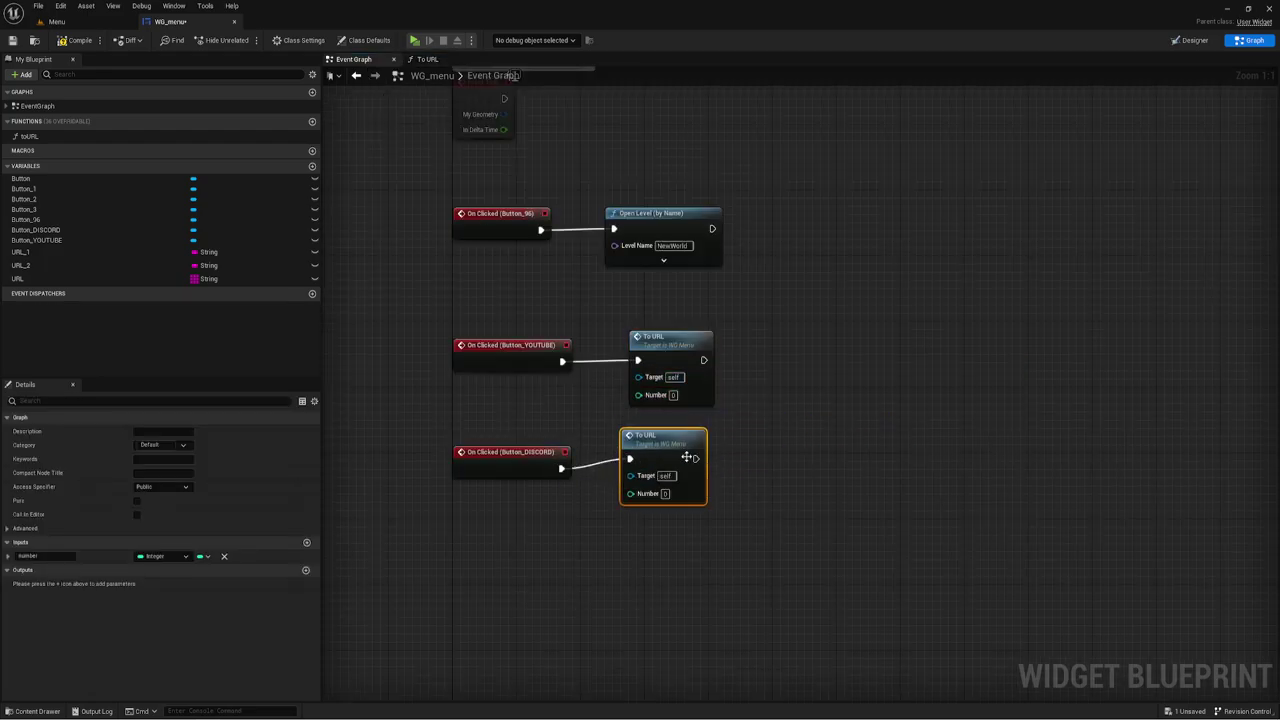
{"action": "left_click_drag", "start_coordinate": [665, 486], "coordinate": [665, 494]}
{"action": "left_click", "coordinate": [665, 501]}
{"action": "type", "text": "1"}
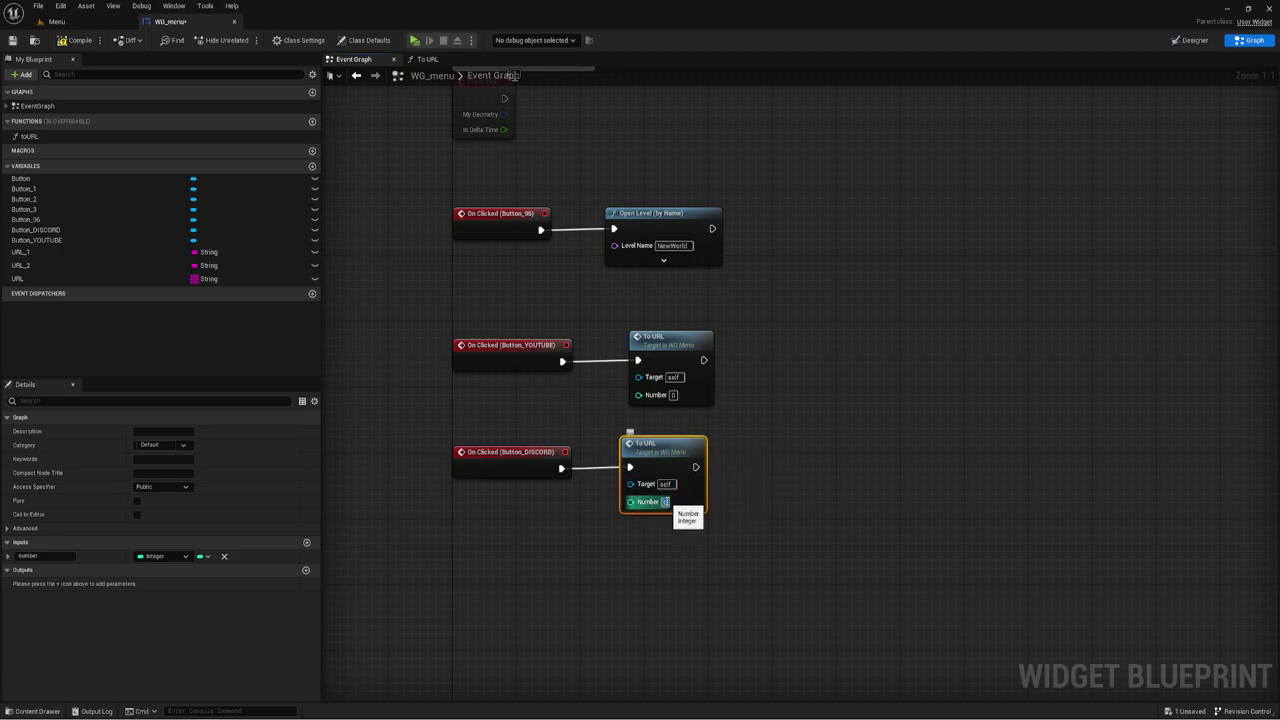
{"action": "key", "text": "Return"}
{"action": "left_click", "coordinate": [782, 463]}
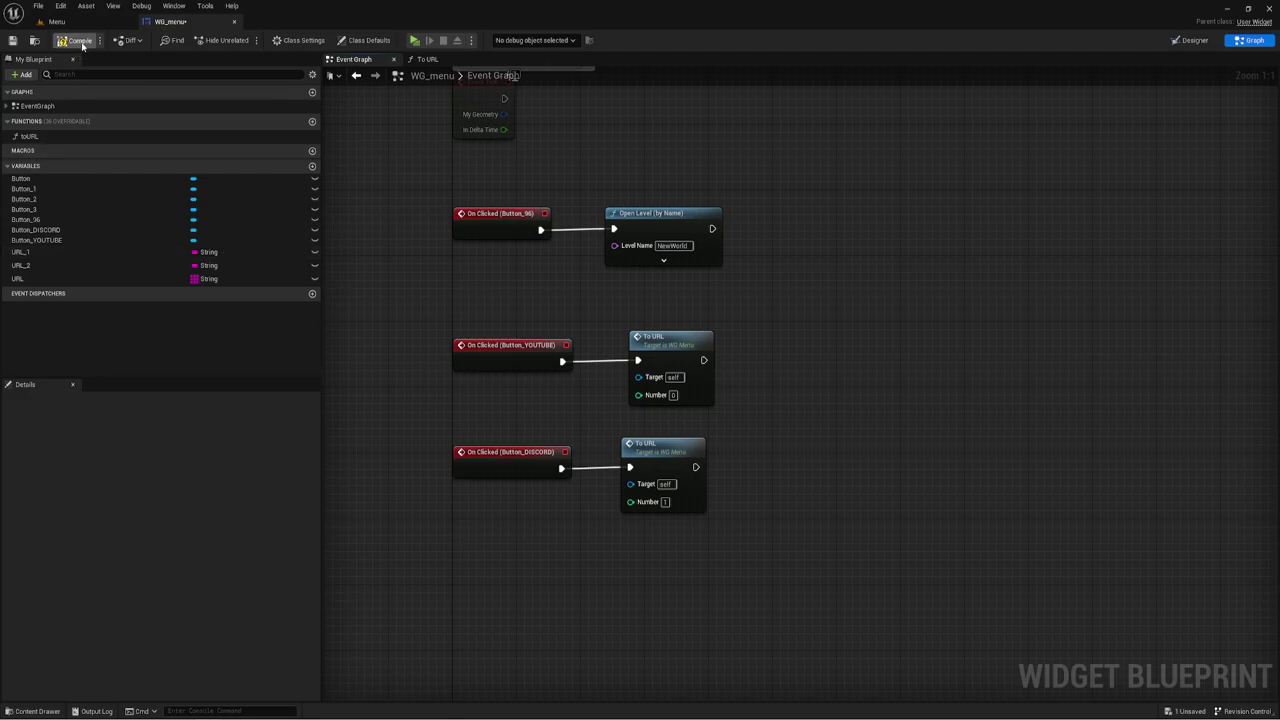
{"action": "left_click", "coordinate": [80, 41]}
Step: In the Designer view's running preview, click Discord to open the Discord invite in the browser
{"action": "left_click", "coordinate": [1192, 41]}
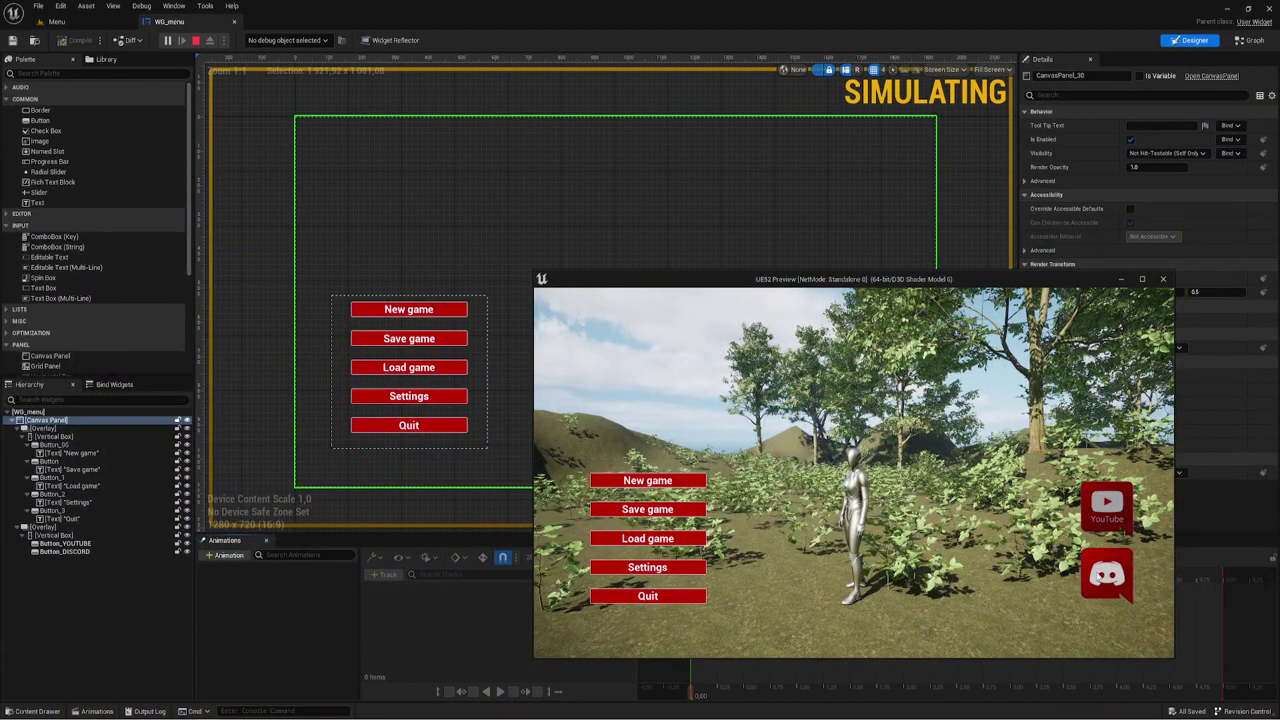
{"action": "left_click", "coordinate": [1110, 580]}
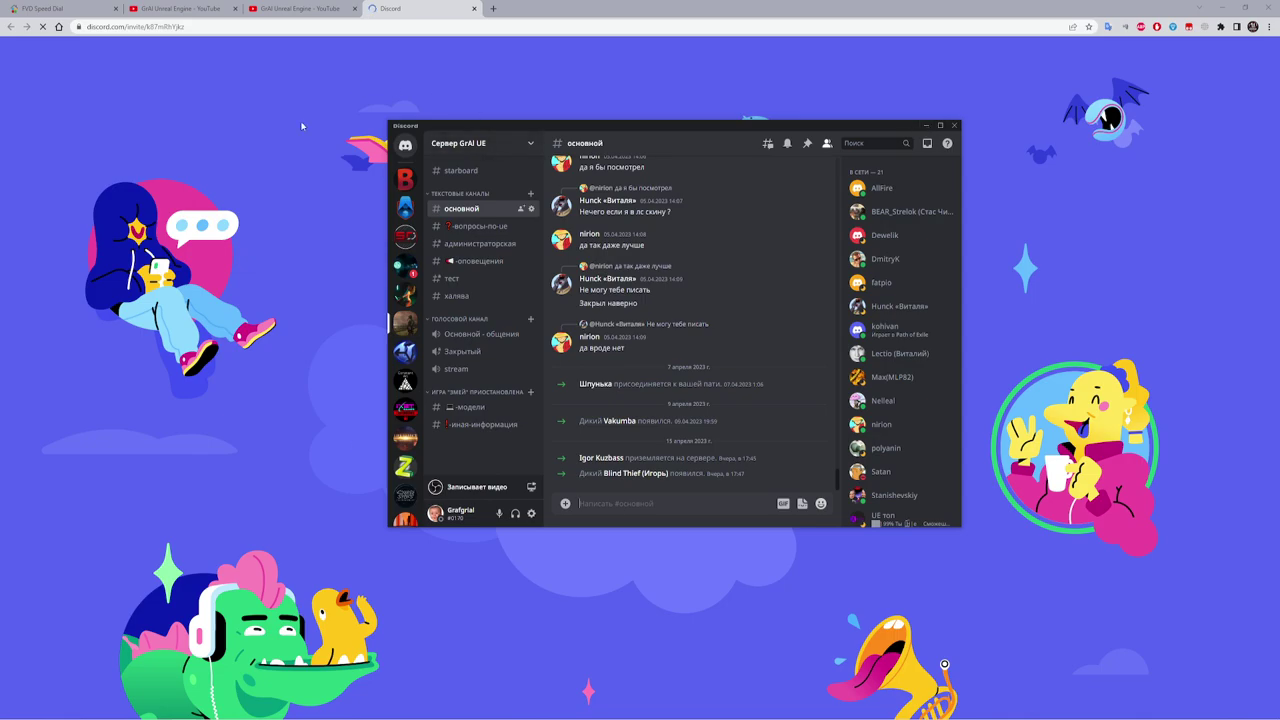
Step: Minimize the Discord app to reveal Chrome's 'Discord app activated' confirmation tab
{"action": "left_click", "coordinate": [925, 126]}
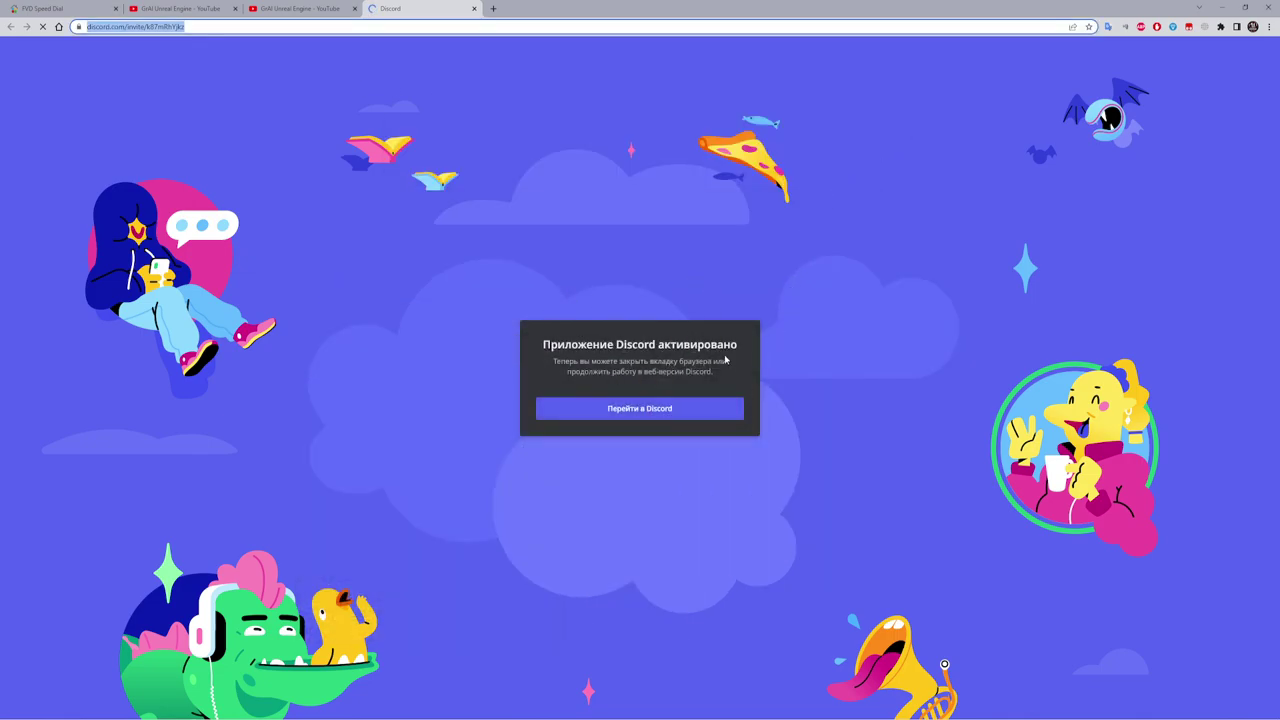
Step: Minimize Chrome to bring the WG_menu designer and running preview back
{"action": "left_click", "coordinate": [1226, 9]}
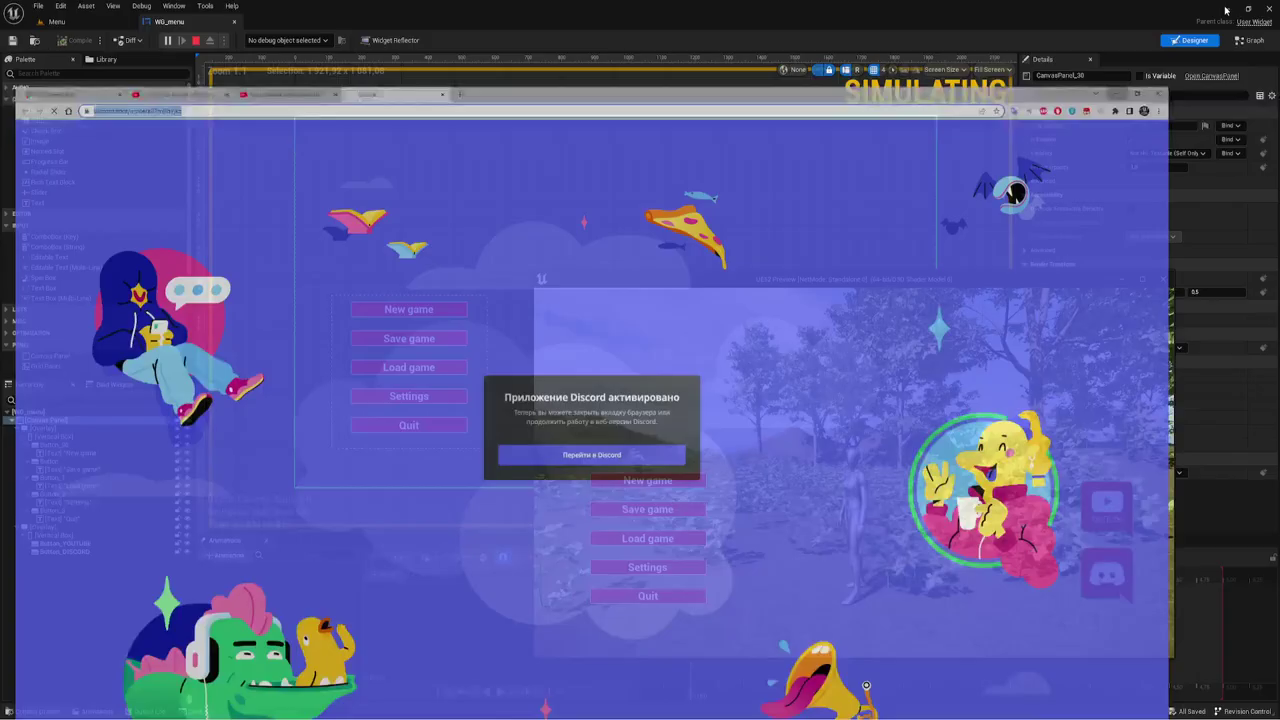